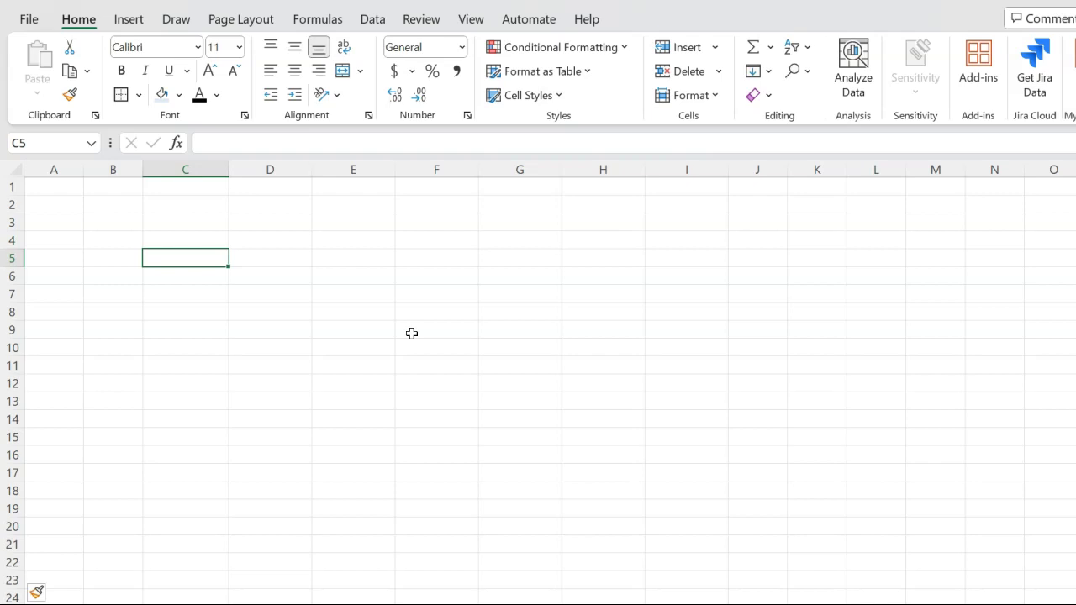
click(405, 336)
click(397, 529)
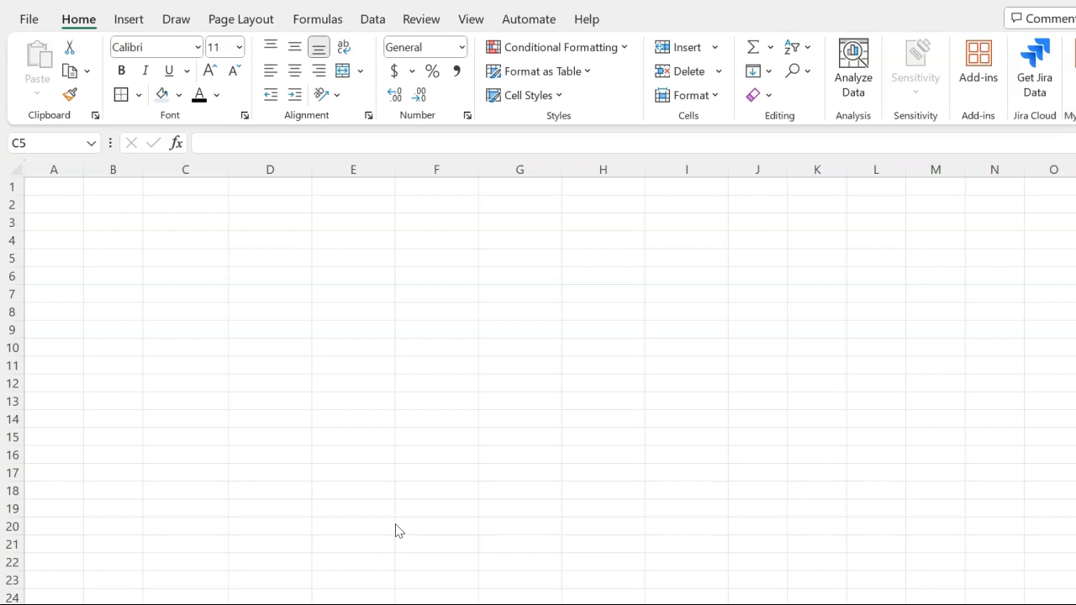
click(303, 389)
click(298, 391)
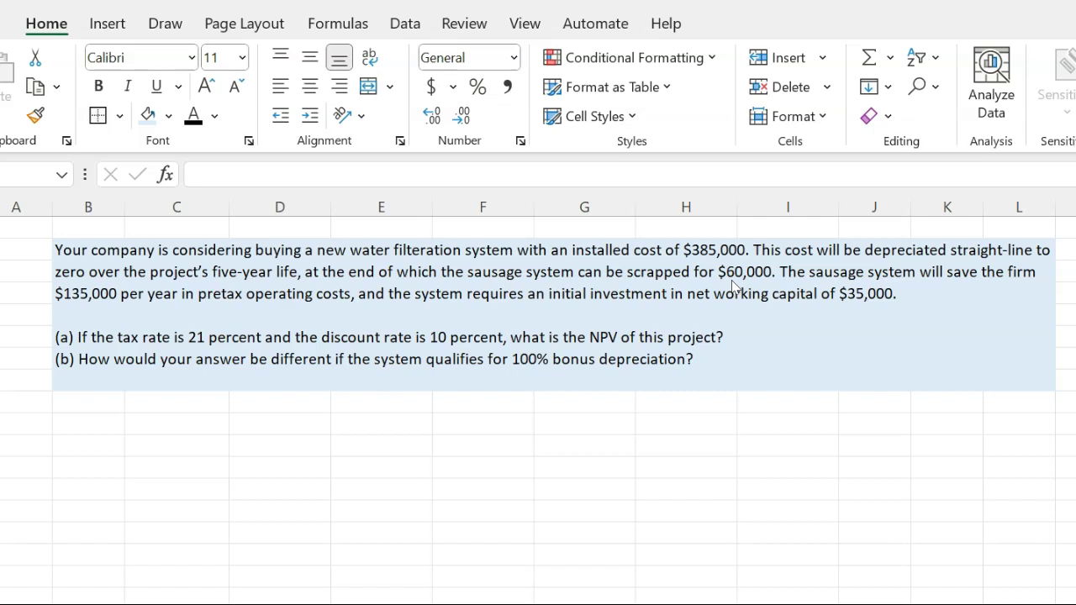
click(392, 483)
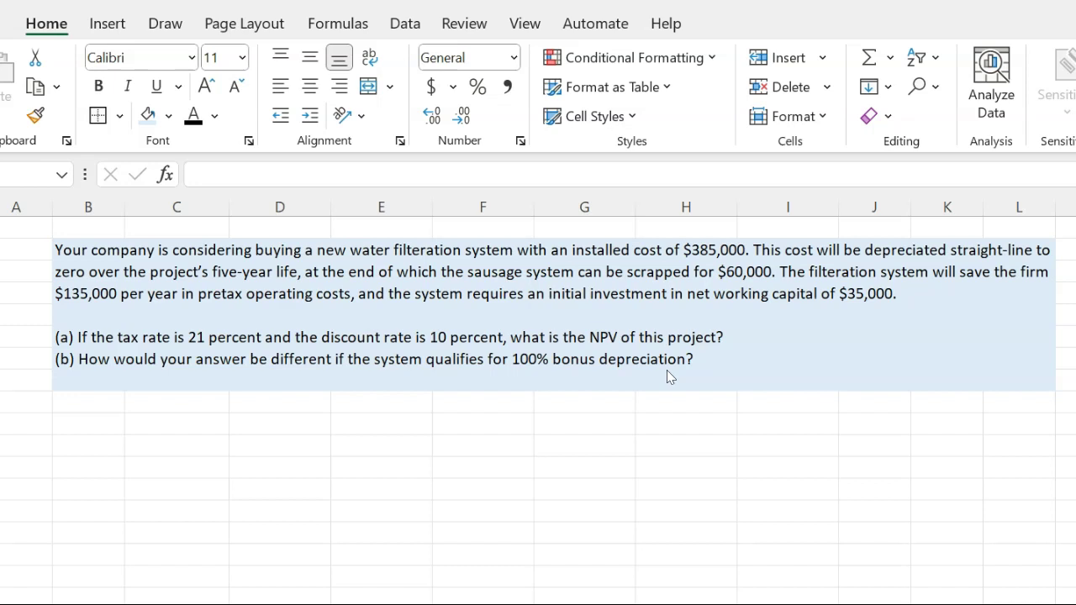
click(296, 513)
click(297, 511)
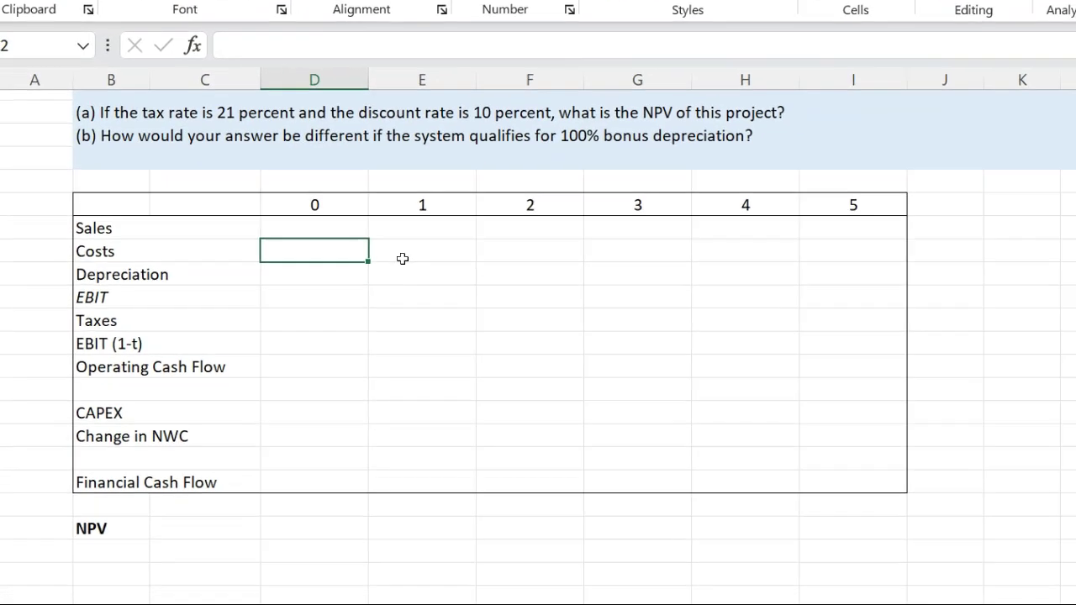
Step: Enter 0 as the Sales value for each of years 1 to 5 in the cash flow table
key(Up)
key(Right)
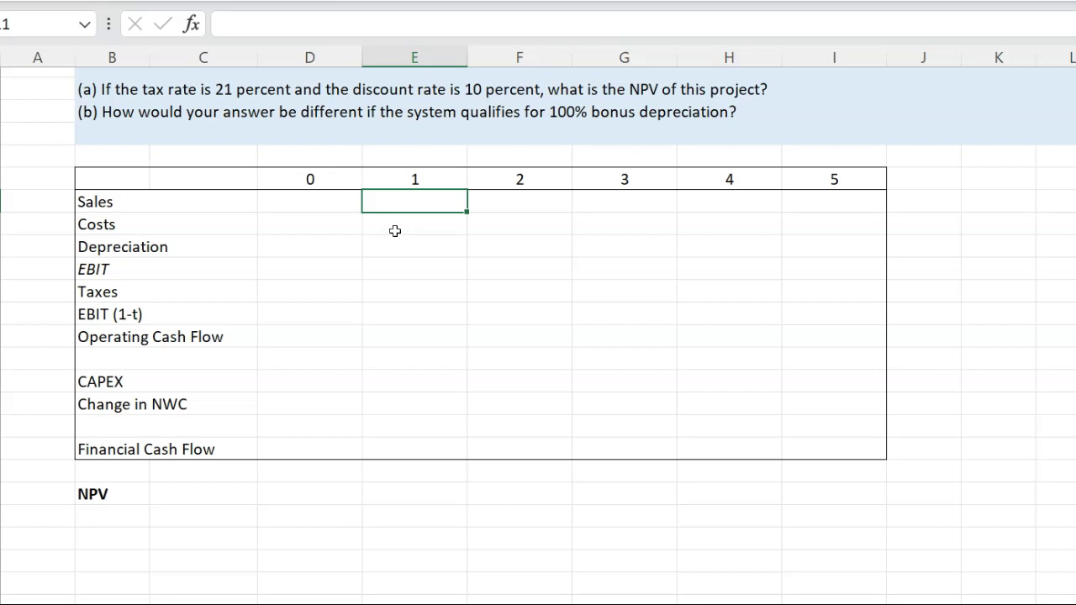
text(0)
key(Tab)
text(0)
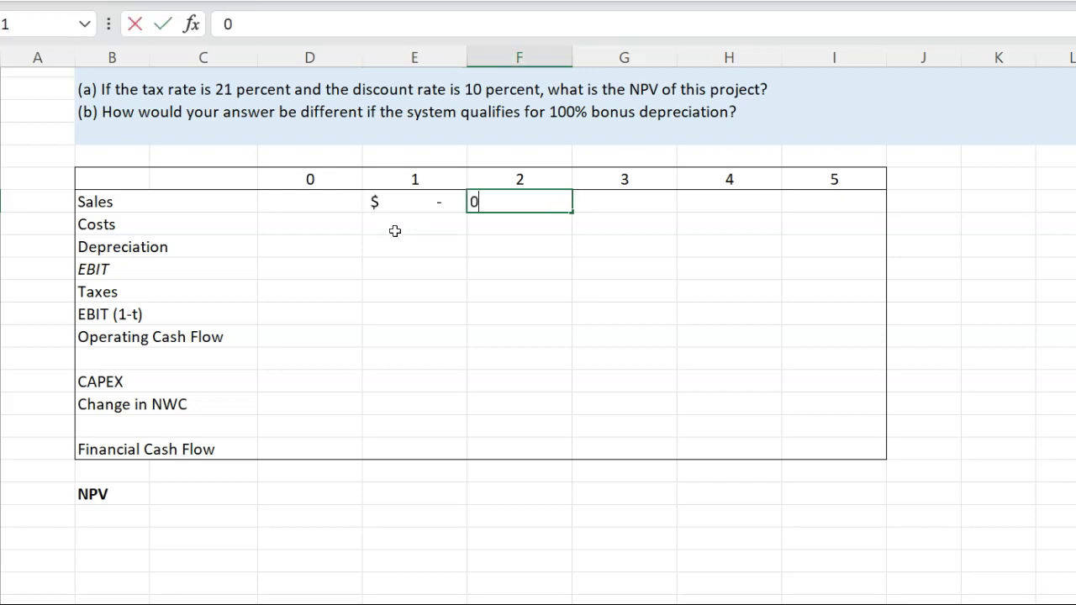
key(Tab)
text(0)
key(Tab)
text(0)
key(Tab)
text(0)
key(Return)
key(Left)
key(Left)
key(Left)
key(Left)
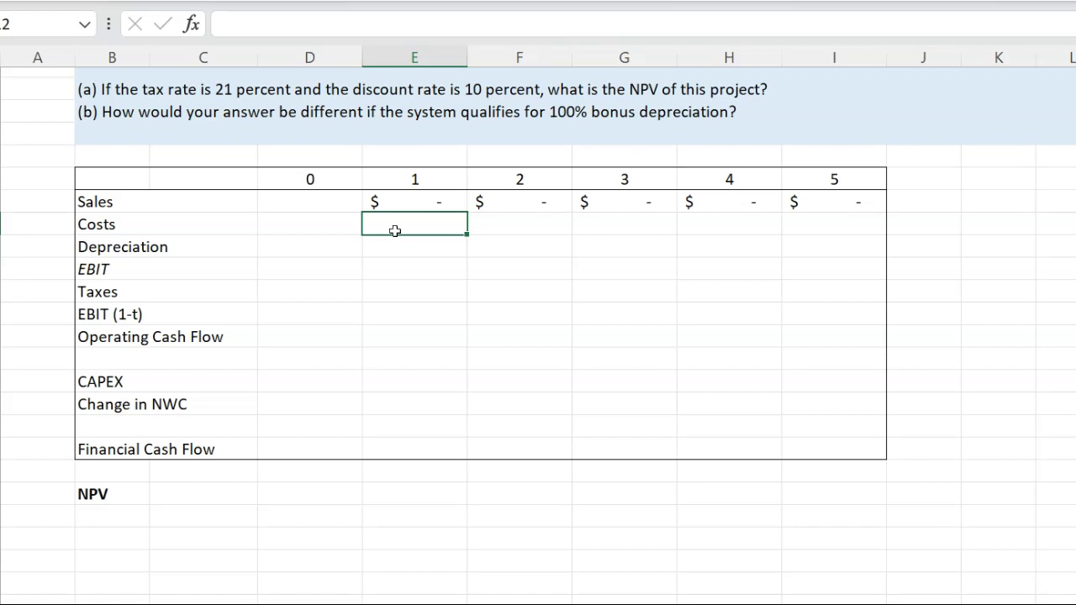
key(Up)
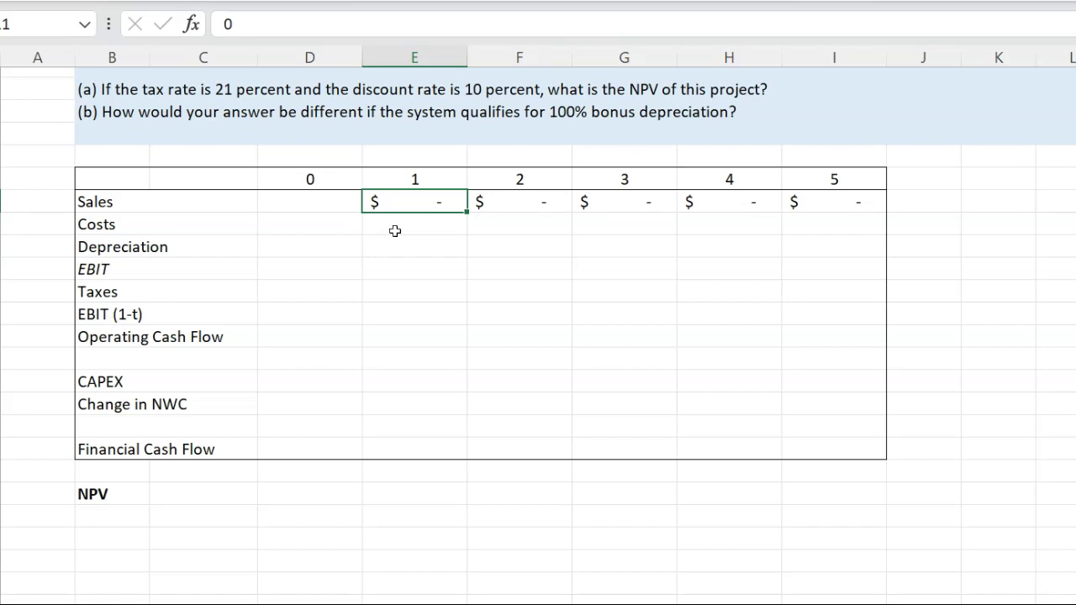
Step: Enter the annual pretax operating cost saving as -135000 in the Costs row for year 1
click(423, 217)
scroll(424, 219, up, 2)
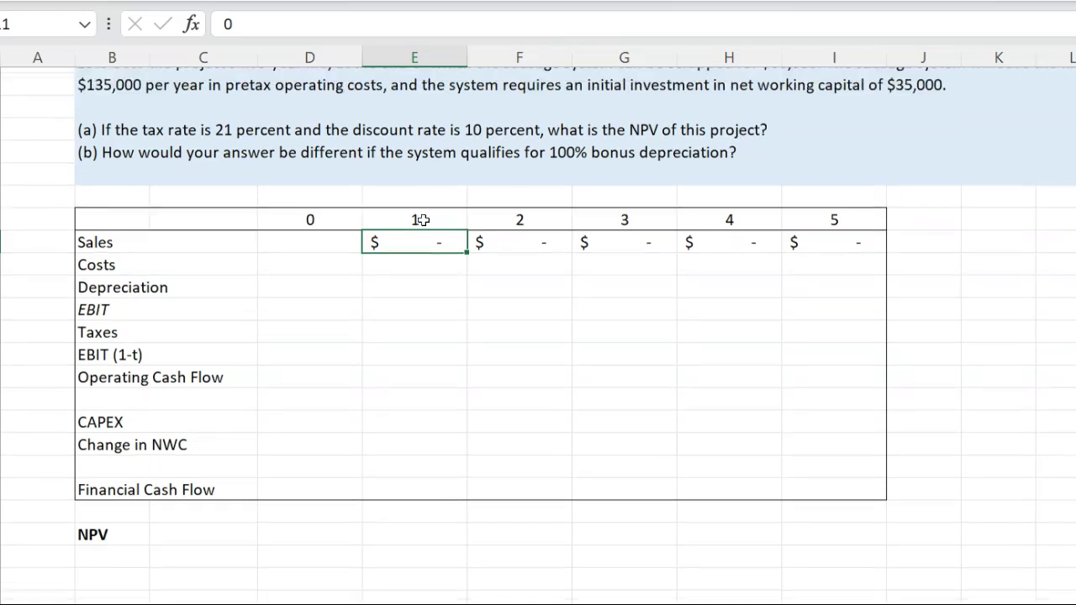
scroll(424, 219, down, 2)
scroll(424, 220, up, 1)
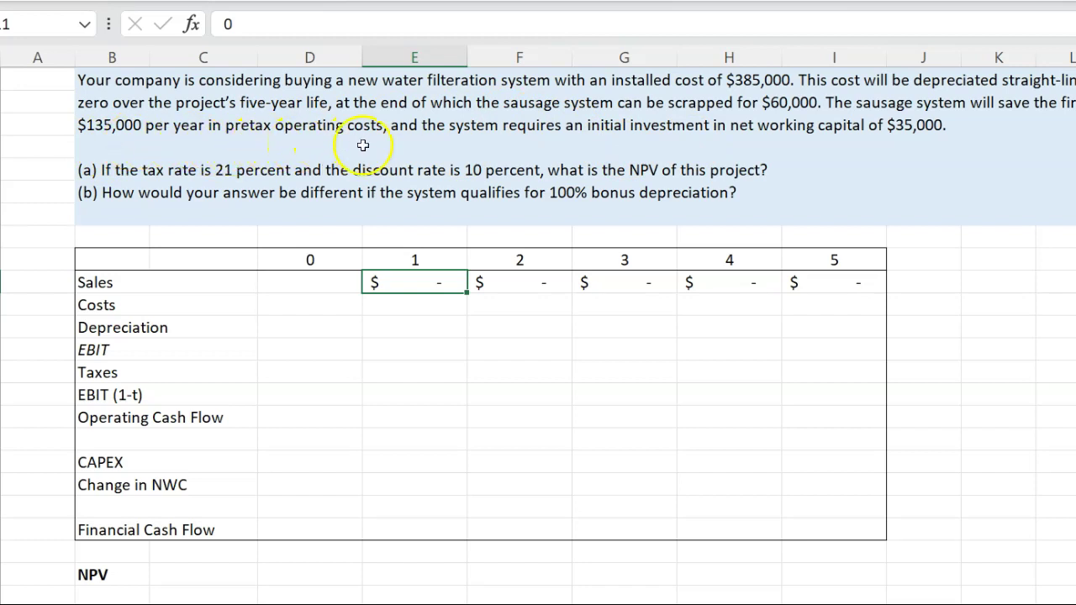
click(406, 311)
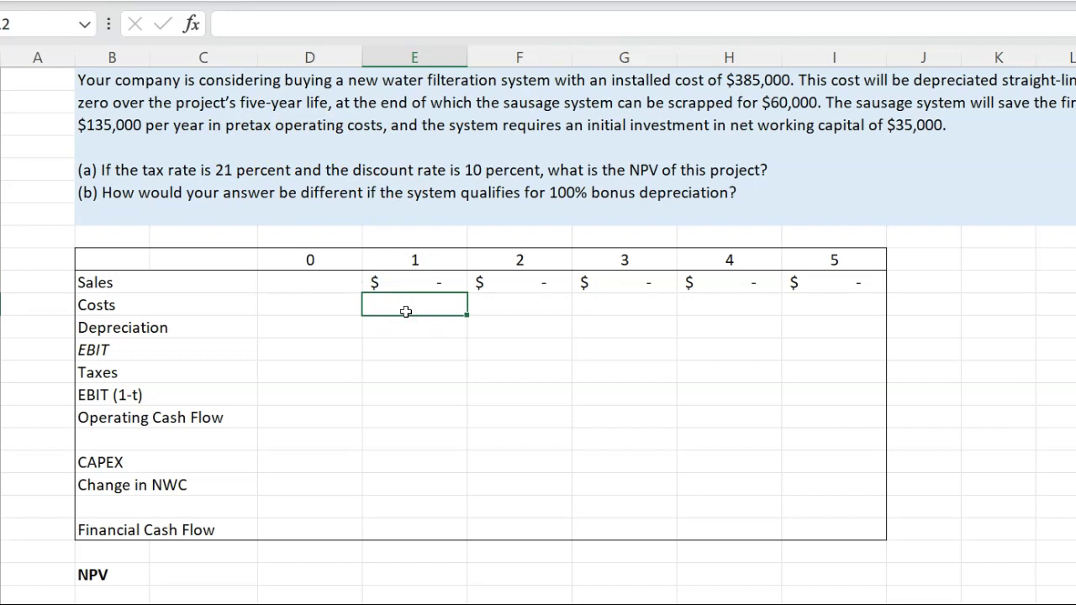
text(-135000)
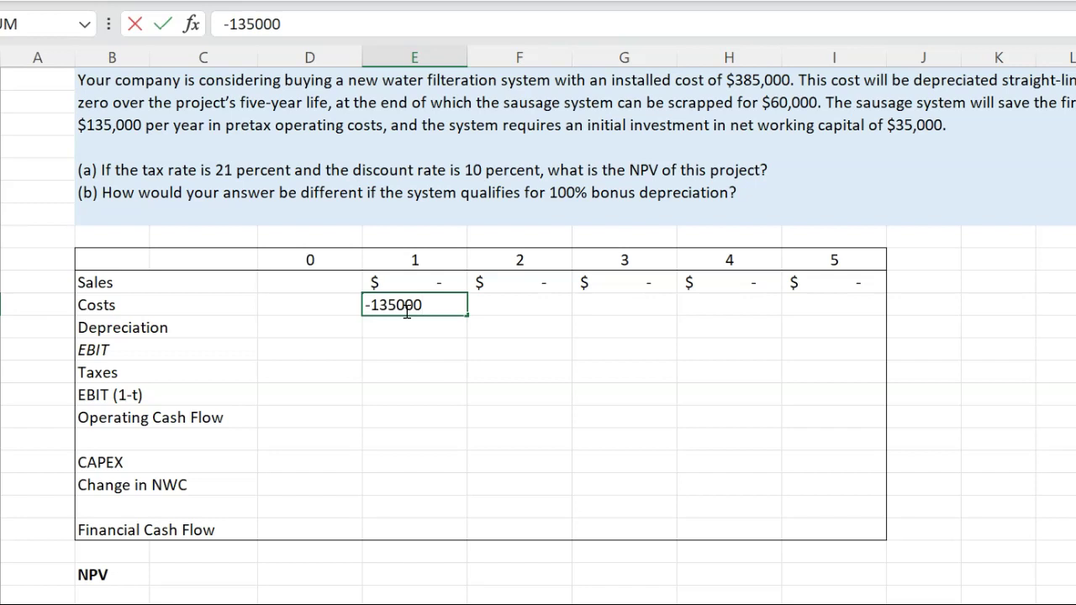
key(Return)
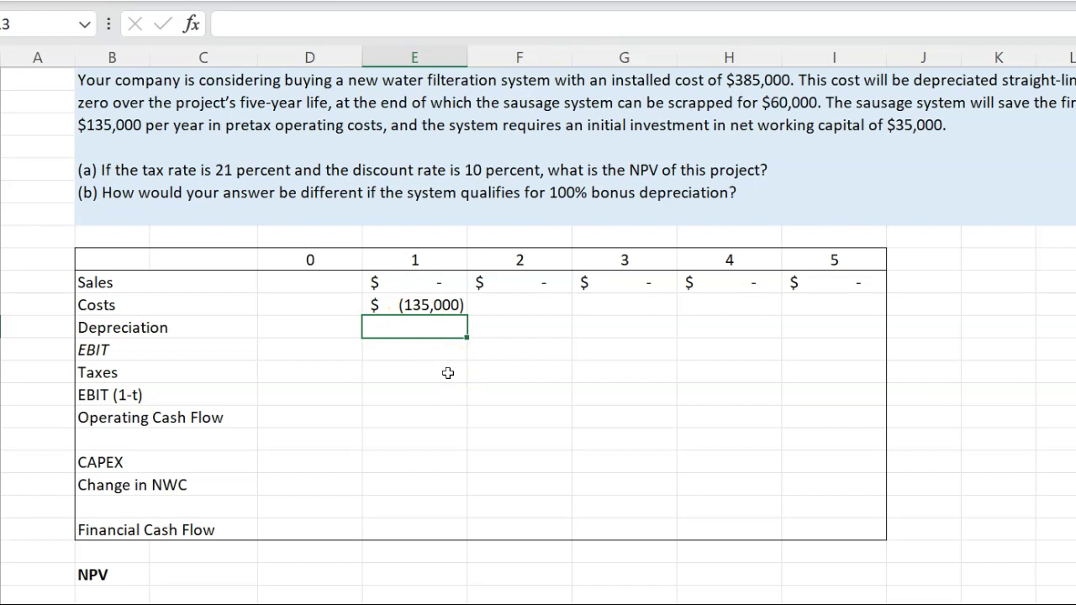
Step: Copy the year 1 Costs value across years 2 to 5
key(Up)
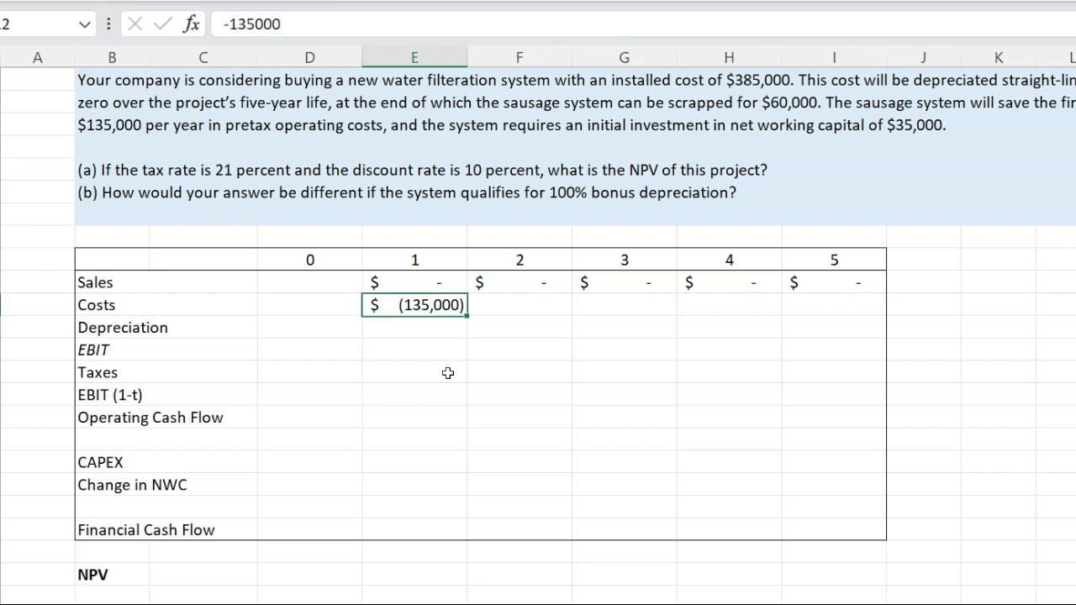
key(ctrl+c)
key(shift+Right)
key(shift+Right)
key(shift+Right)
key(shift+Right)
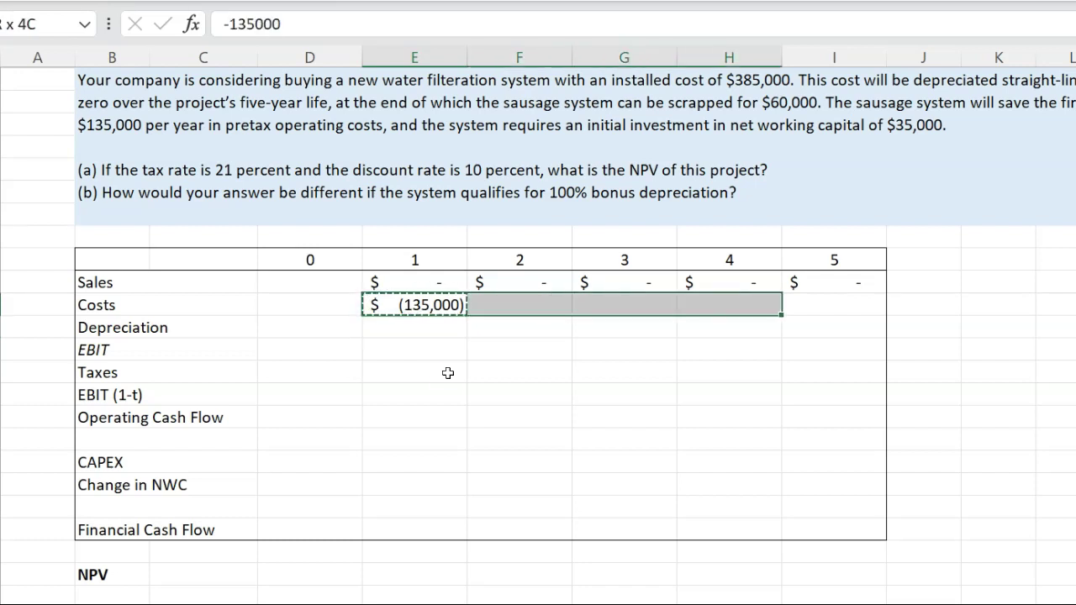
key(ctrl+v)
Step: Calculate year 1 straight-line Depreciation with the formula =385000/5
click(423, 334)
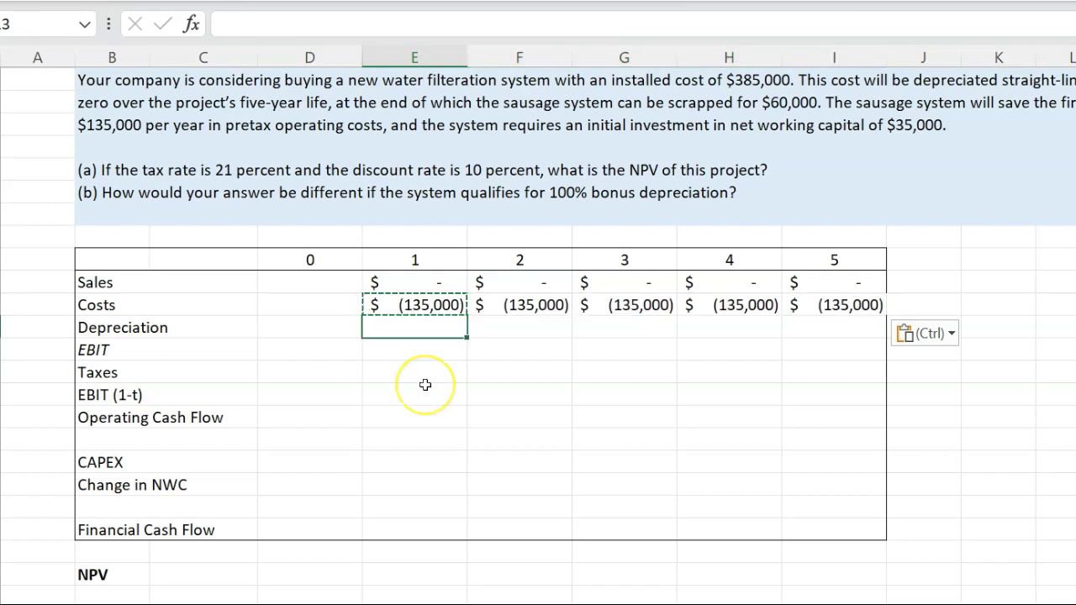
click(412, 330)
text(=)
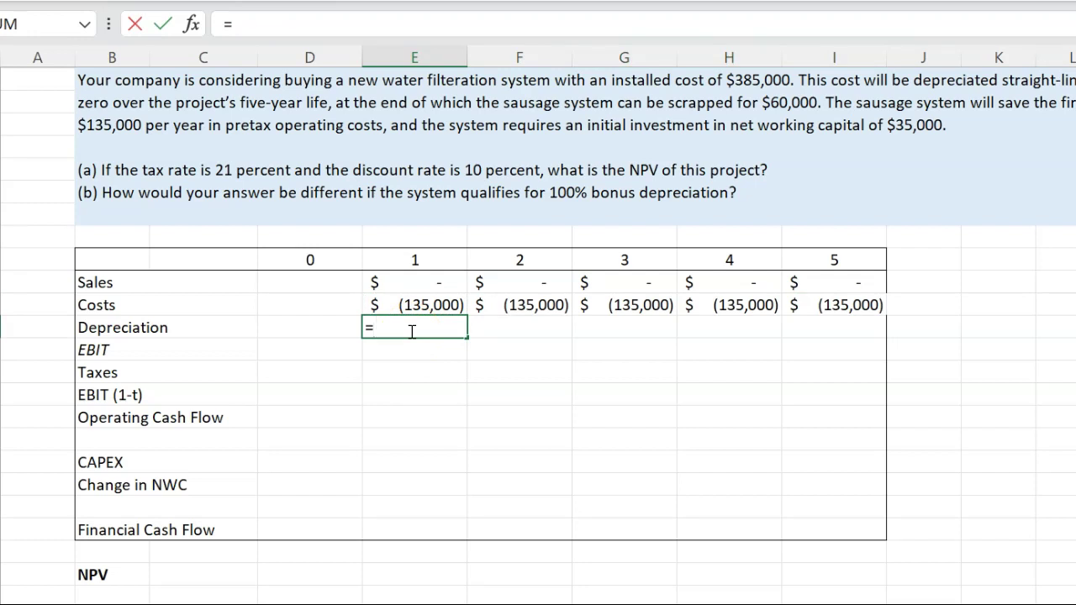
text(385000/5)
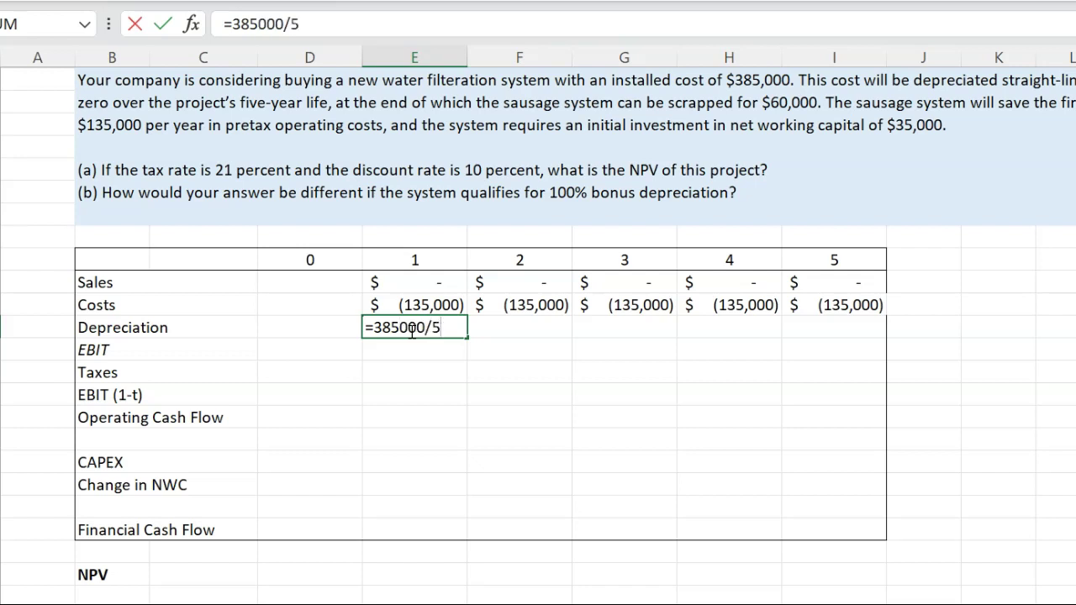
key(Return)
Step: Copy the year 1 Depreciation formula across years 2 to 5
click(411, 330)
key(ctrl+c)
key(shift+Right)
key(shift+Right)
key(shift+Right)
key(shift+Right)
key(ctrl+v)
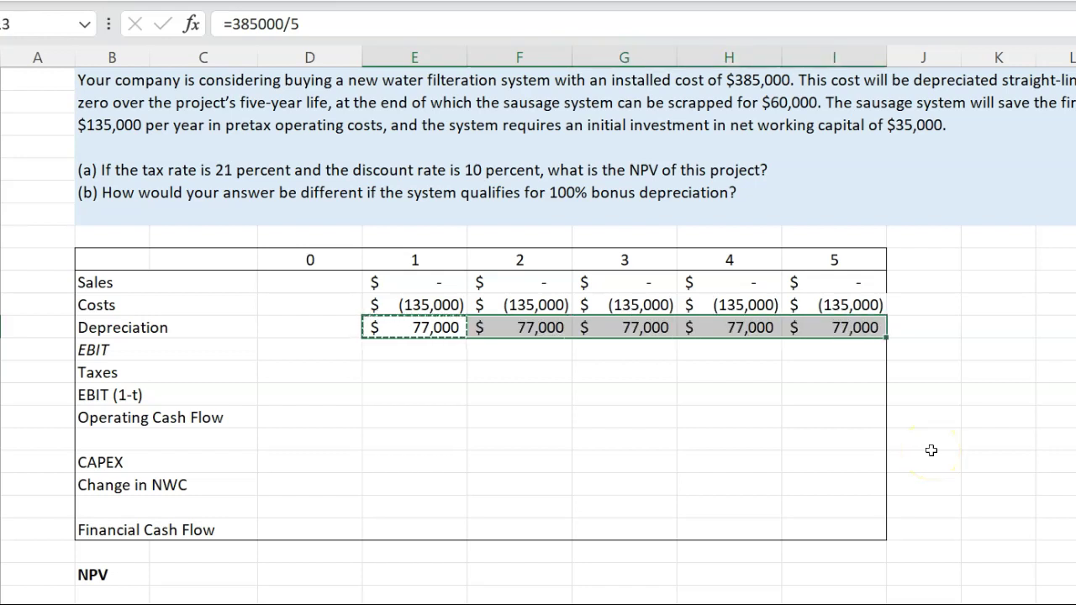
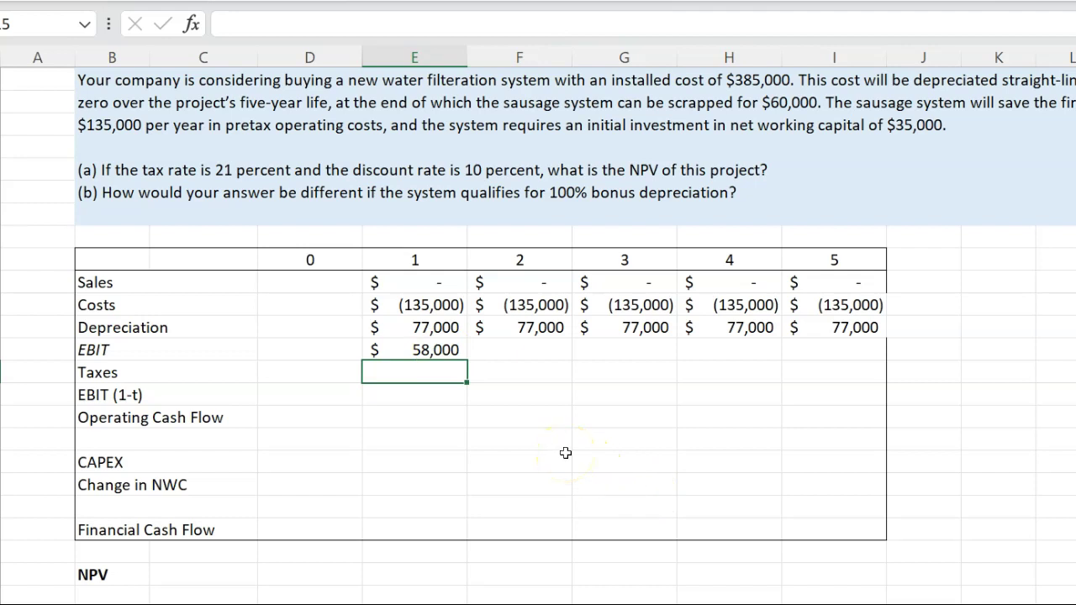
Step: Copy the year 1 EBIT formula =E11-E12-E13 across years 2 to 5
key(Up)
key(shift+Right)
key(shift+Right)
key(shift+Right)
key(shift+Right)
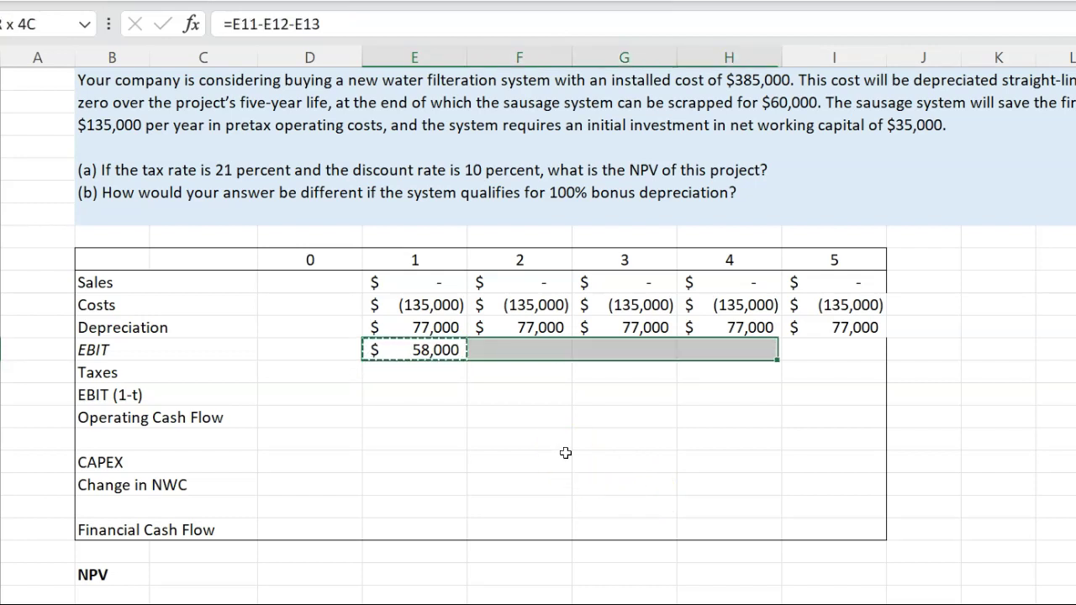
key(ctrl+v)
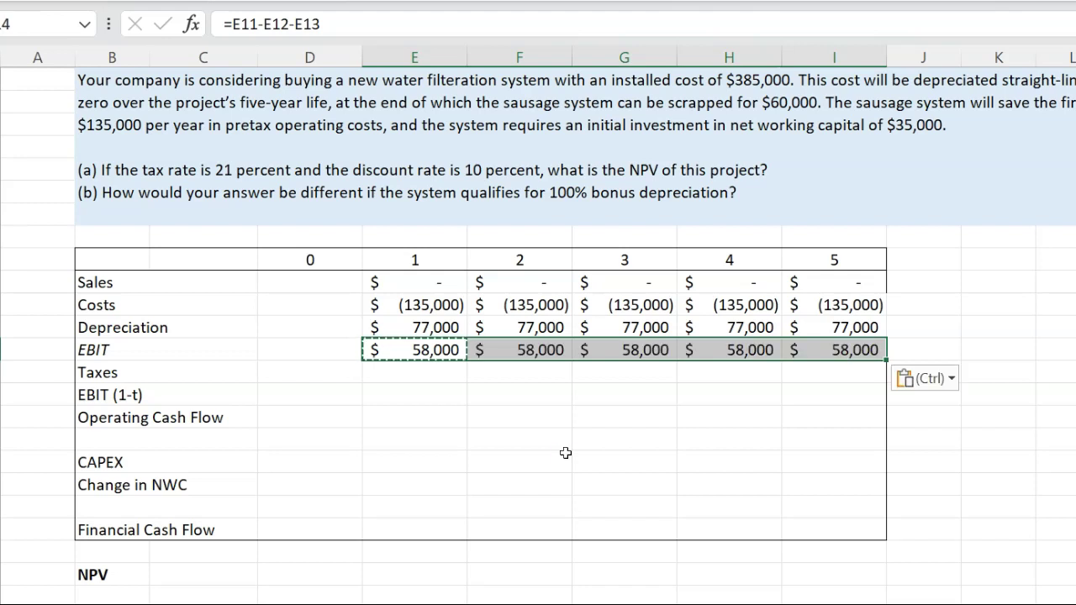
Step: Calculate year 1 Taxes at the 21 percent rate with the formula =0.21*E14
key(Down)
key(Left)
key(Right)
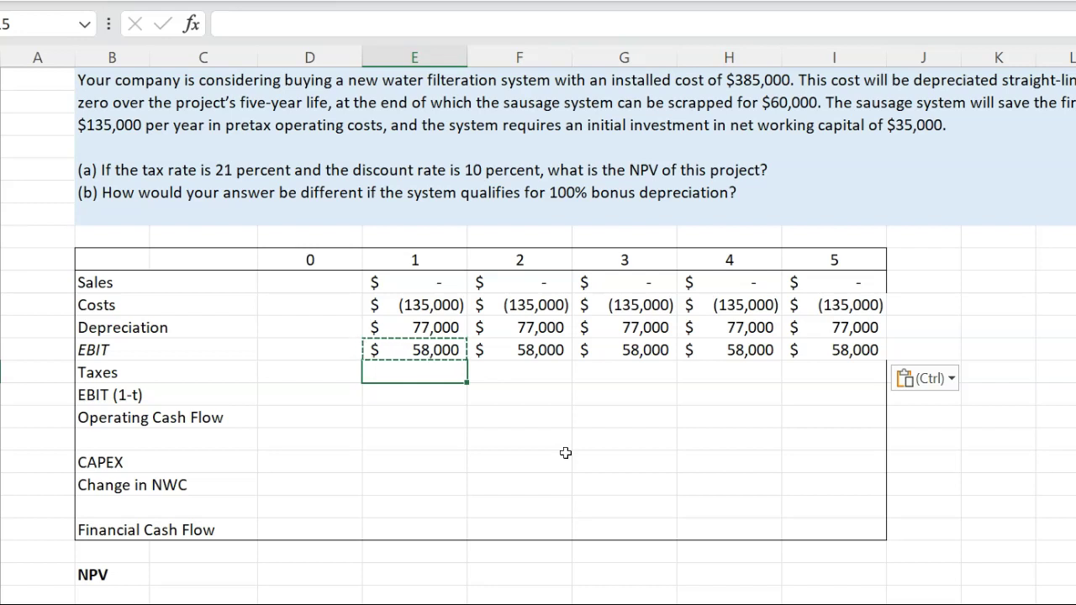
text(=0.21*)
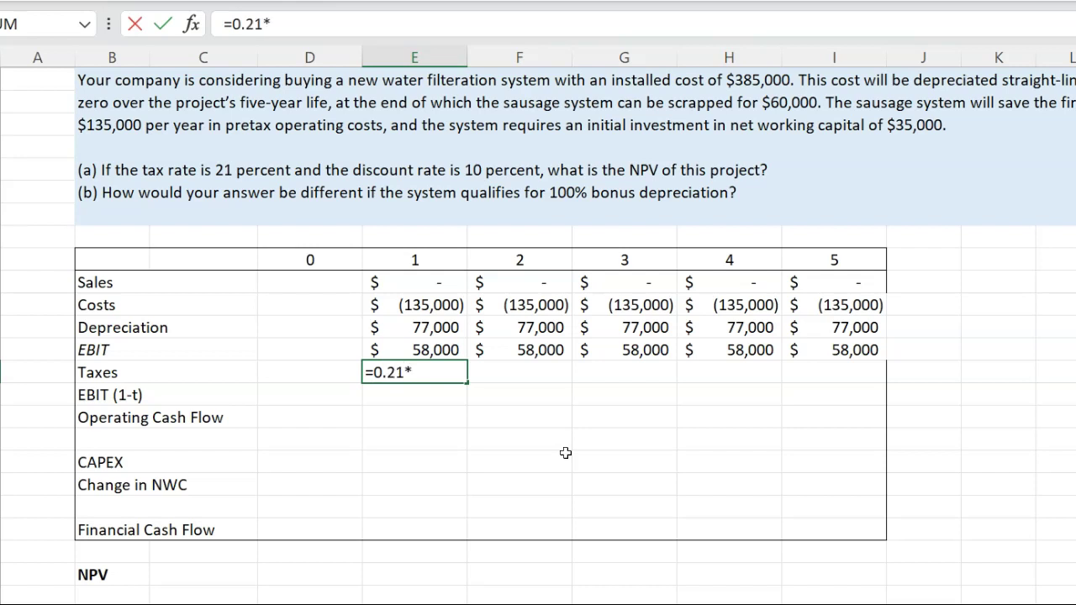
key(Up)
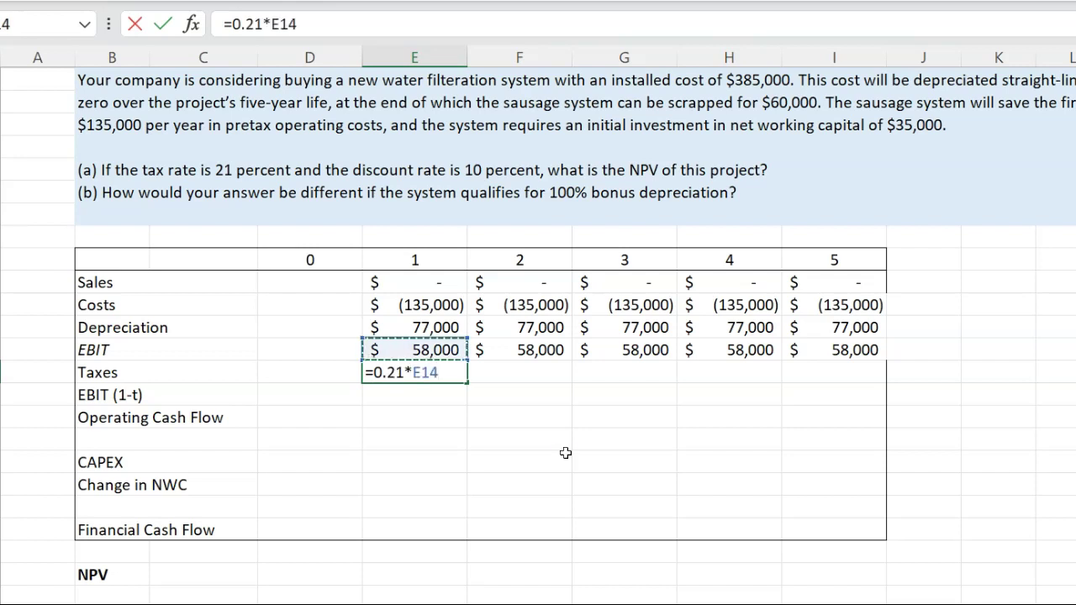
key(Return)
Step: Copy the year 1 Taxes formula across years 2 to 5
key(Up)
key(ctrl+c)
key(shift+Right)
key(shift+Right)
key(shift+Right)
key(shift+Right)
key(ctrl+v)
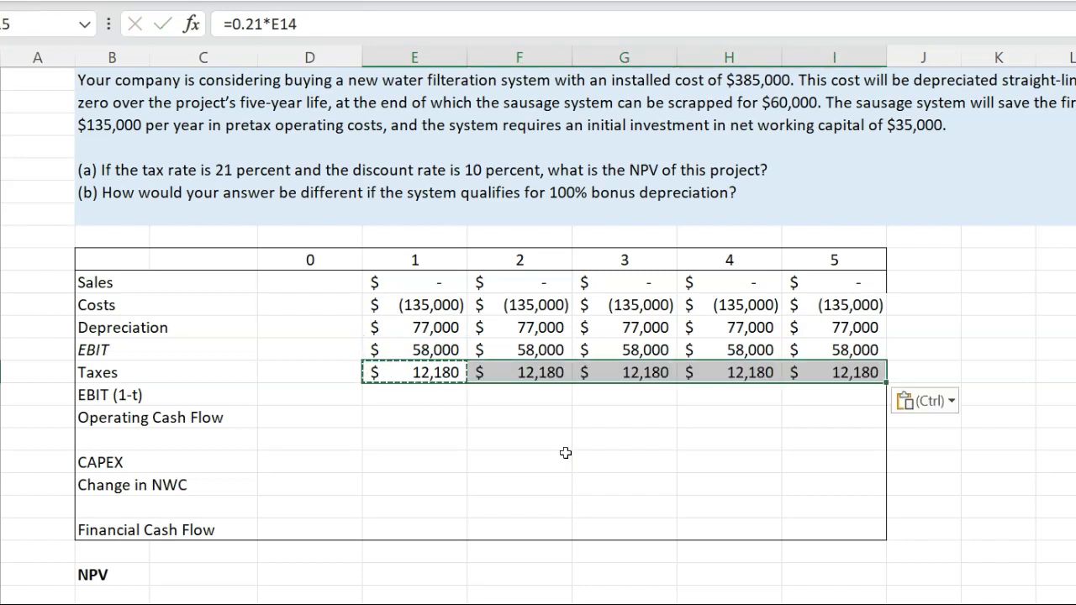
Step: Calculate year 1 EBIT (1-t) by subtracting Taxes from EBIT with the formula =E14-E15
key(Down)
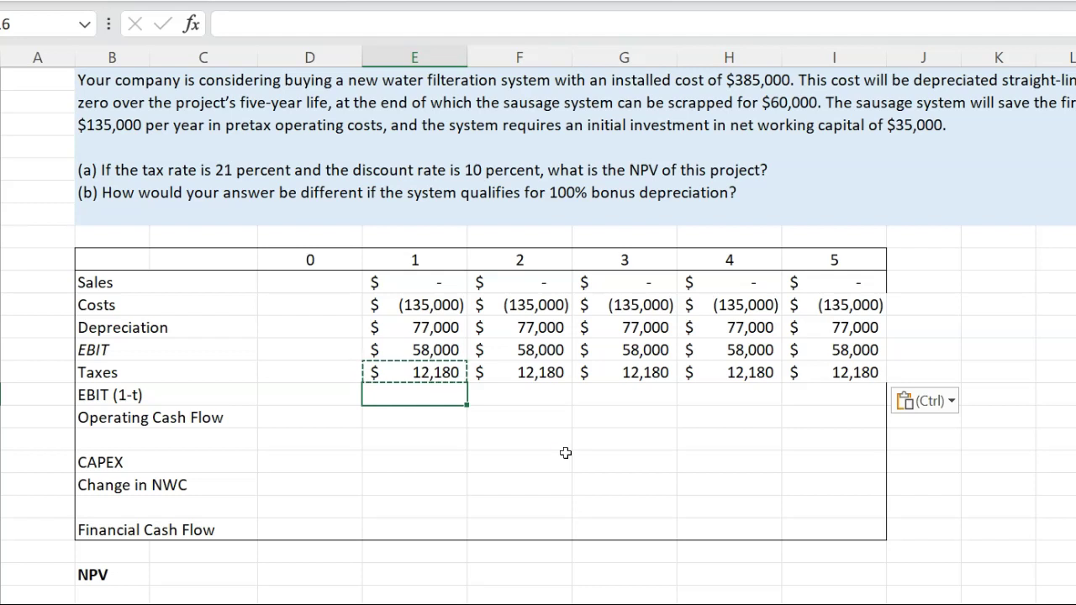
text(=)
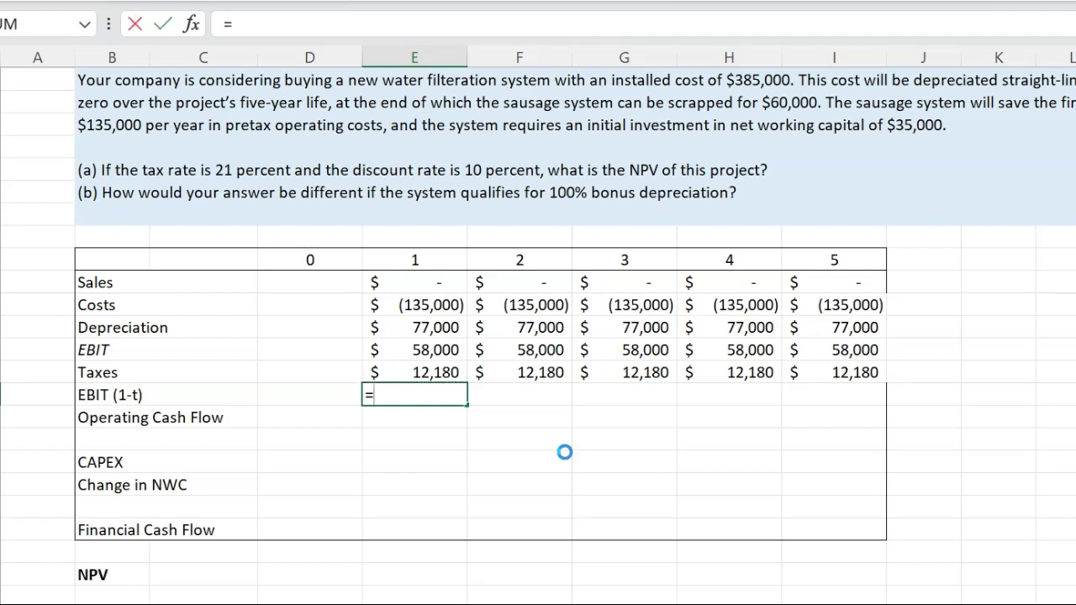
key(Up)
key(Up)
text(-)
key(Up)
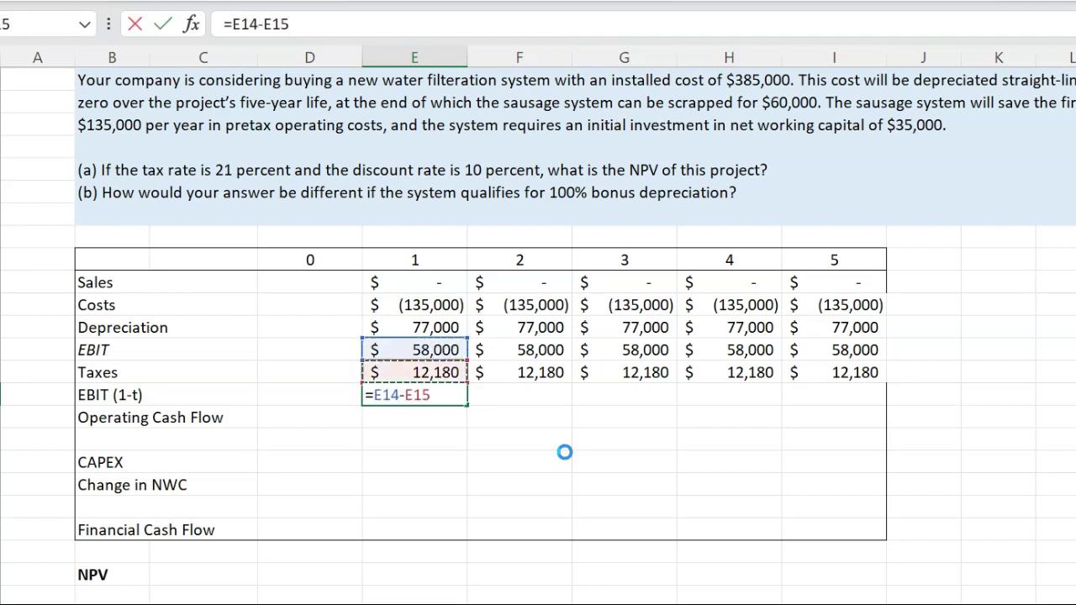
key(Return)
Step: Copy the year 1 EBIT (1-t) formula across years 2 to 5
key(Up)
key(ctrl+c)
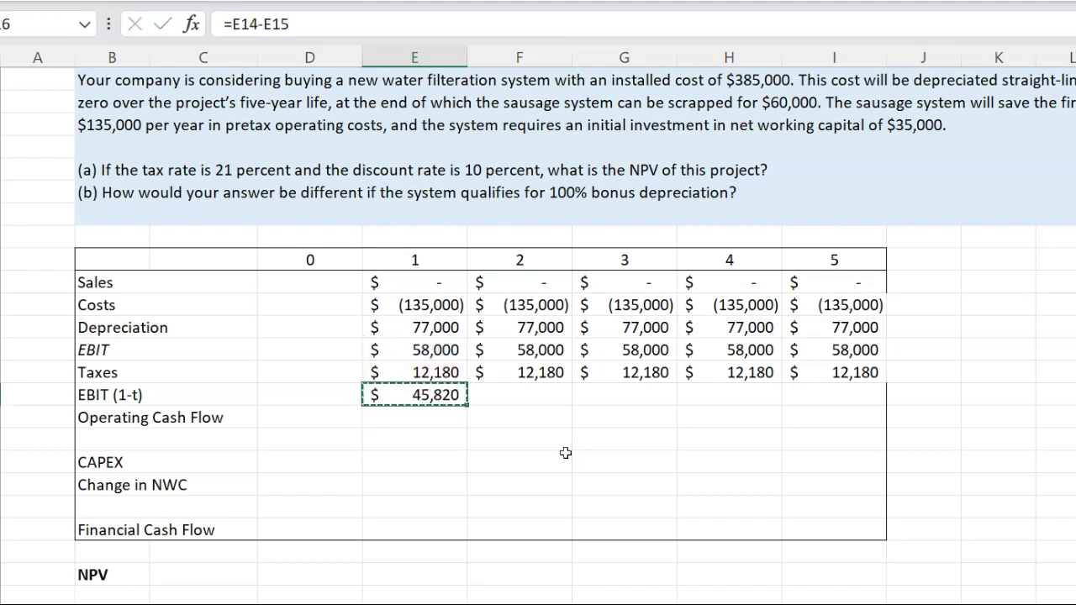
key(shift+Right)
key(shift+Right)
key(shift+Right)
key(shift+Right)
key(ctrl+v)
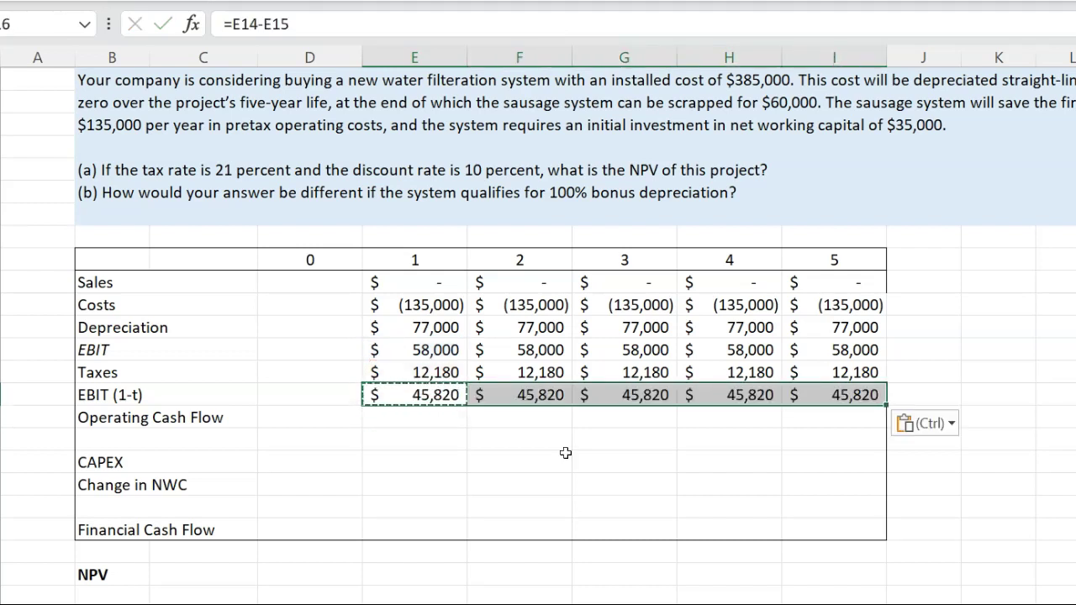
Step: Calculate year 1 Operating Cash Flow by adding Depreciation to EBIT (1-t) with the formula =E16+E13
key(Down)
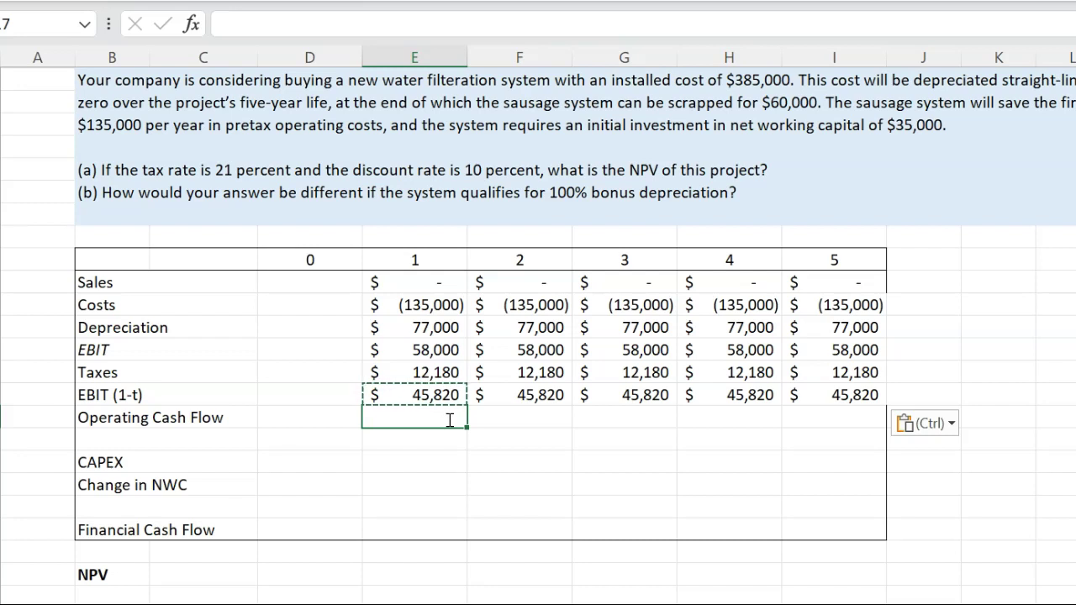
text(=)
key(Up)
text(+)
key(Up)
key(Up)
key(Up)
key(Up)
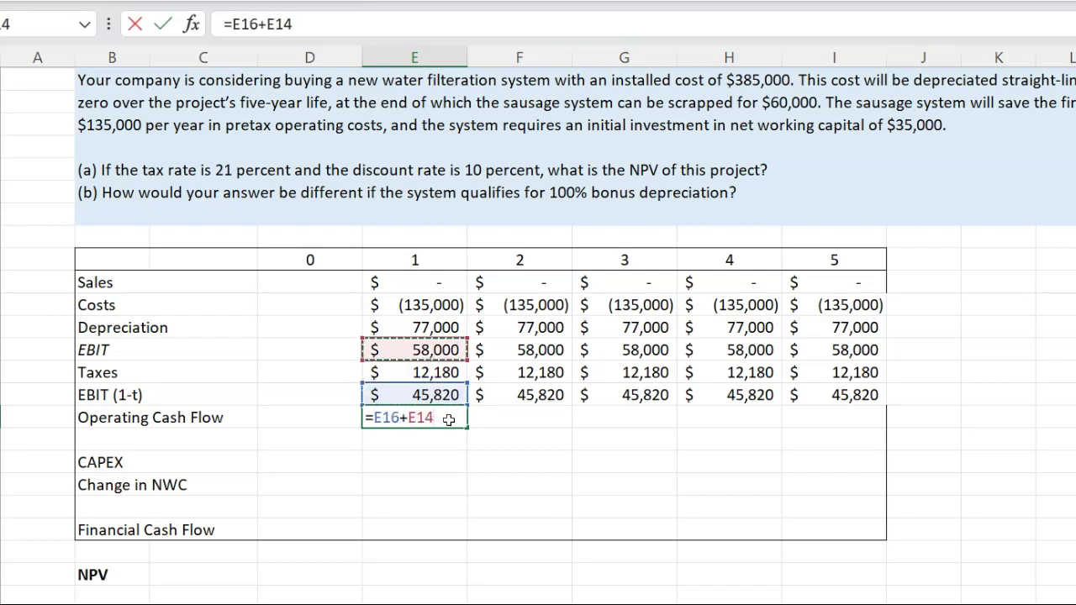
key(ctrl+Return)
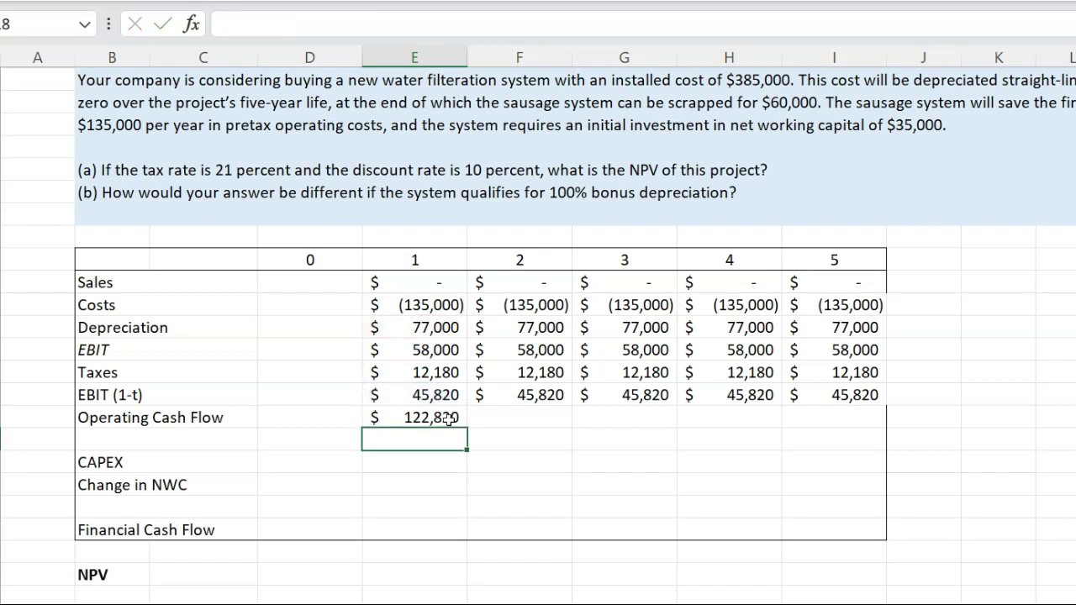
Step: Copy the year 1 Operating Cash Flow formula across years 2 to 5
key(shift+Right)
key(shift+Right)
key(shift+Right)
key(shift+Right)
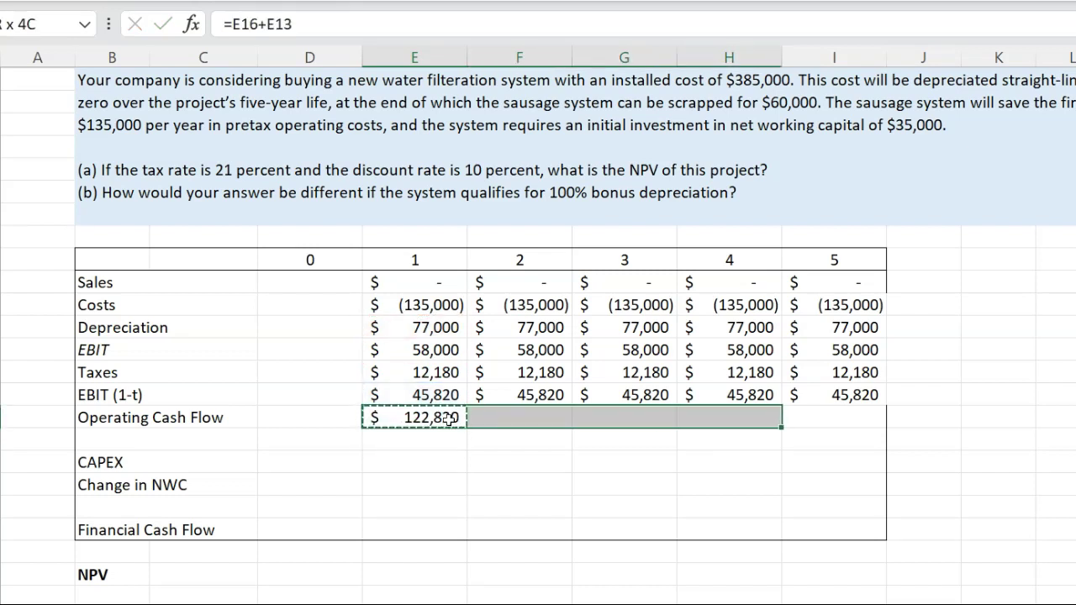
key(ctrl+v)
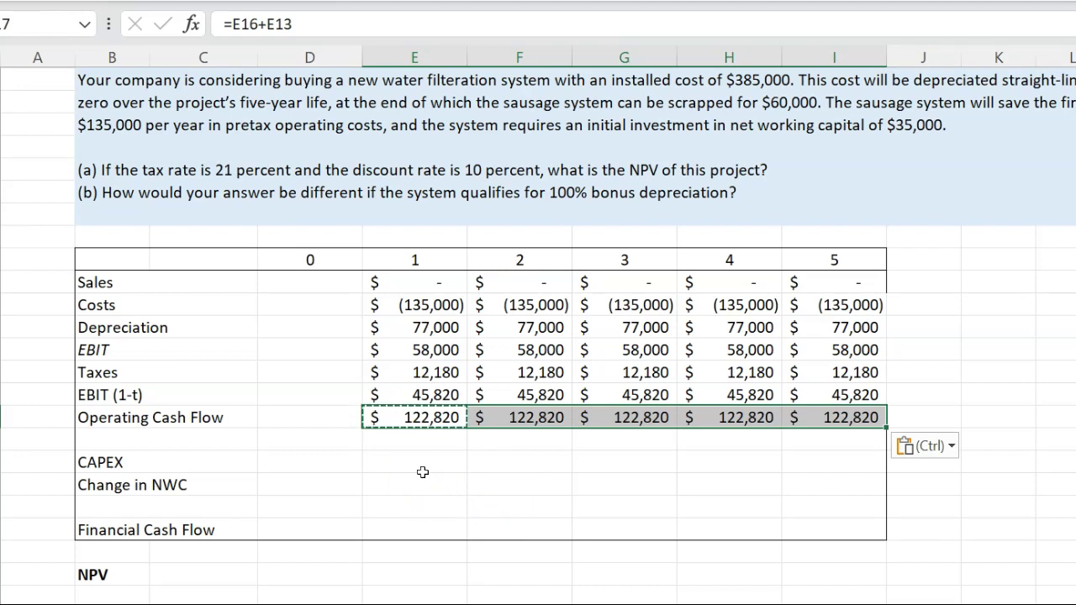
Step: Enter the installed cost as the year 0 CAPEX with the formula =385000
scroll(300, 461, down, 1)
scroll(300, 462, down, 1)
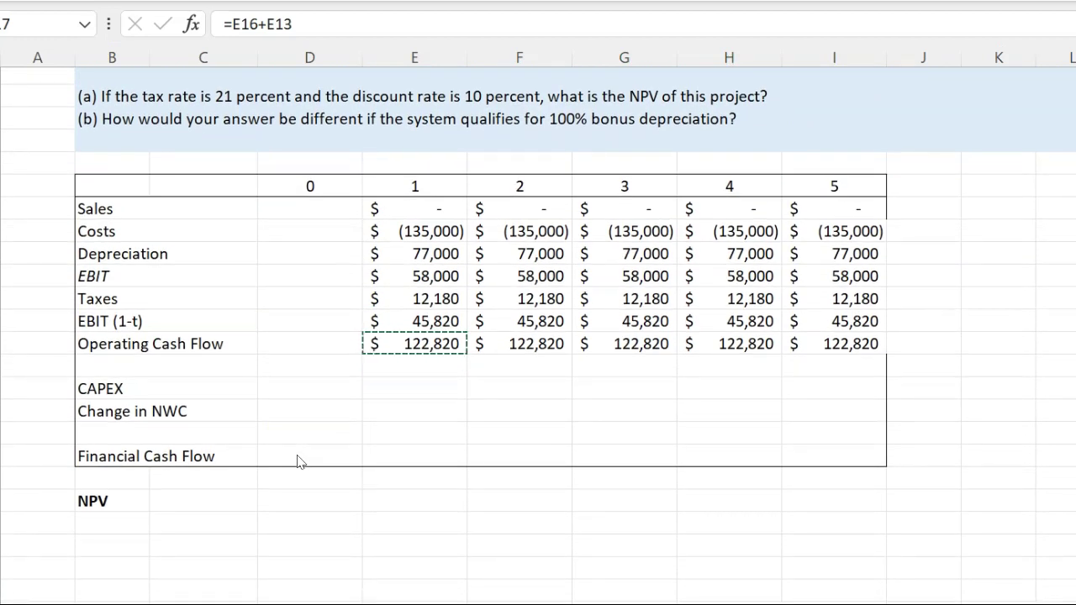
click(310, 387)
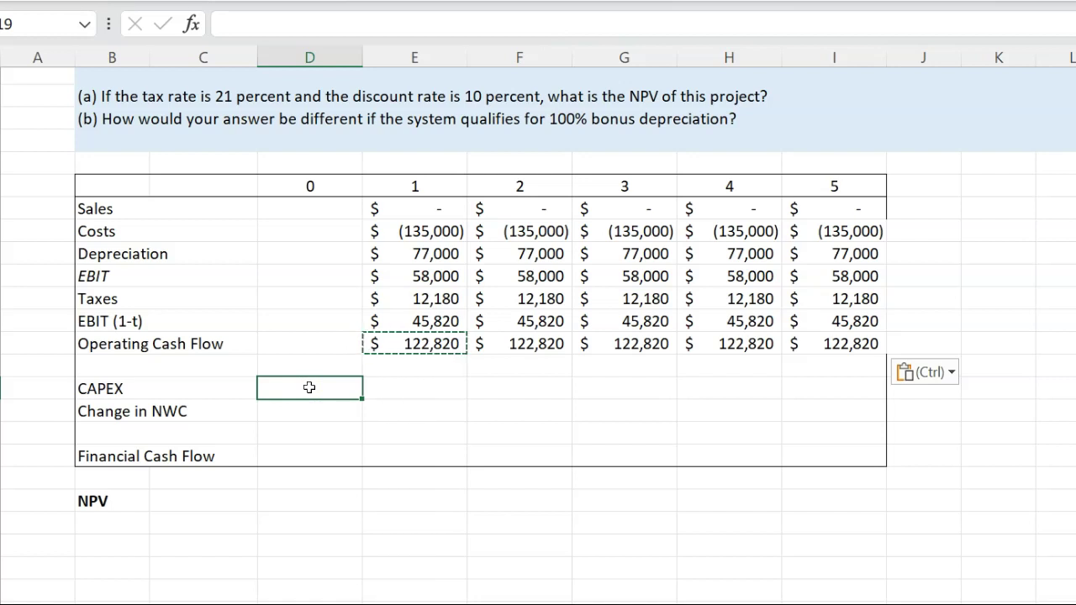
text(=)
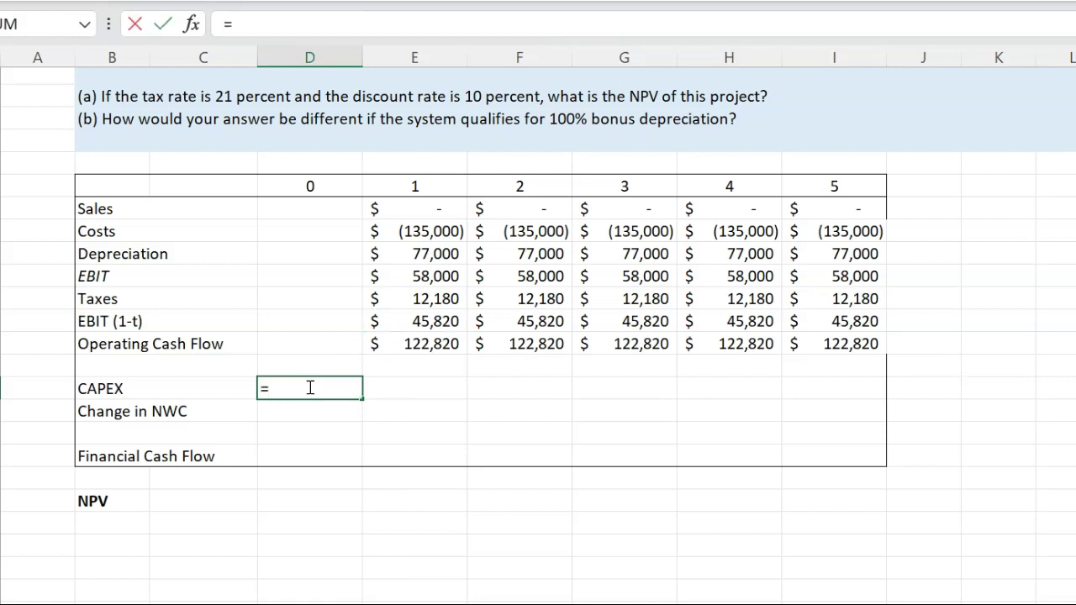
text(385000)
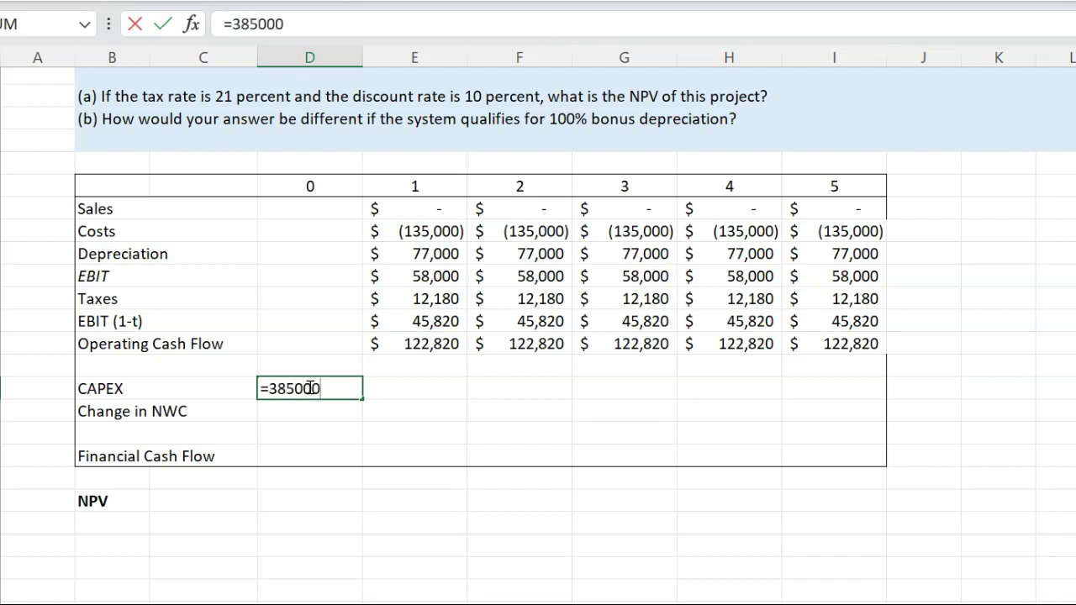
key(Return)
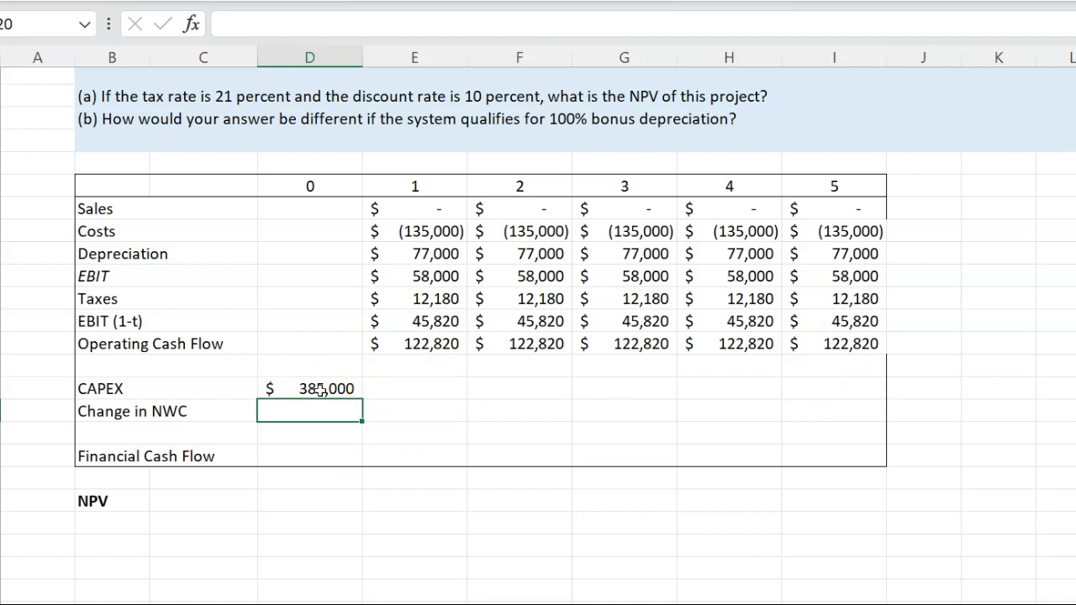
Step: Enter 0 as the year 0 Operating Cash Flow
click(309, 344)
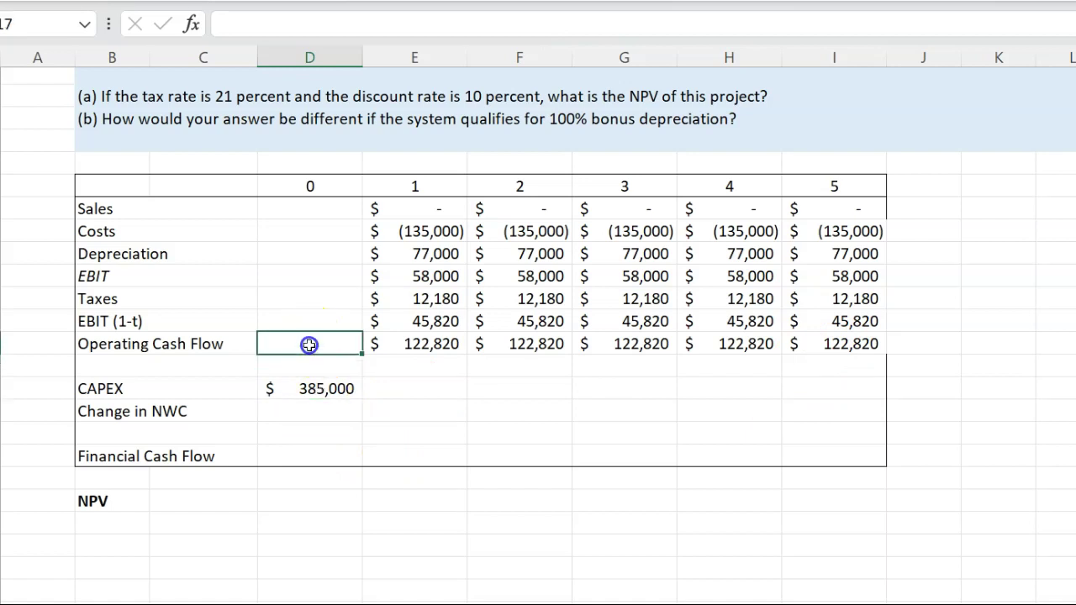
text(0)
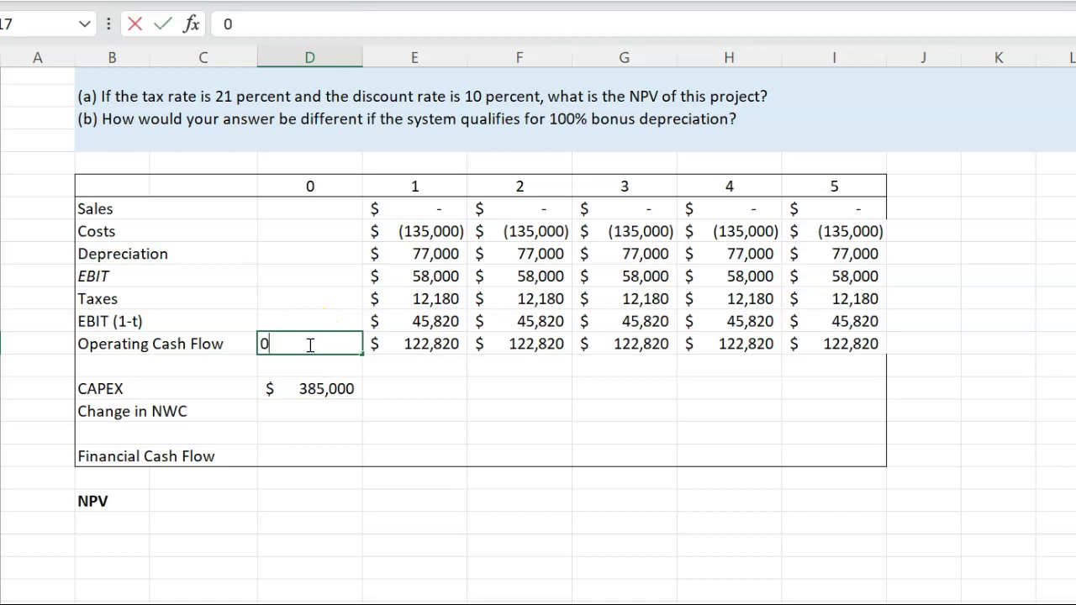
key(Return)
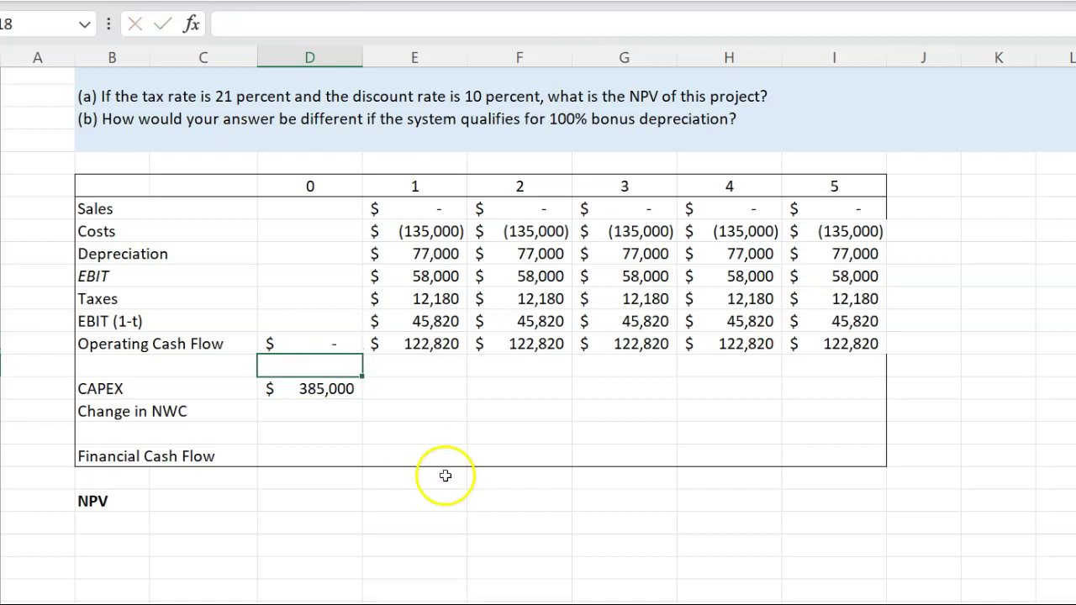
Step: Enter the initial net working capital investment of 35000 as the year 0 Change in NWC
click(315, 413)
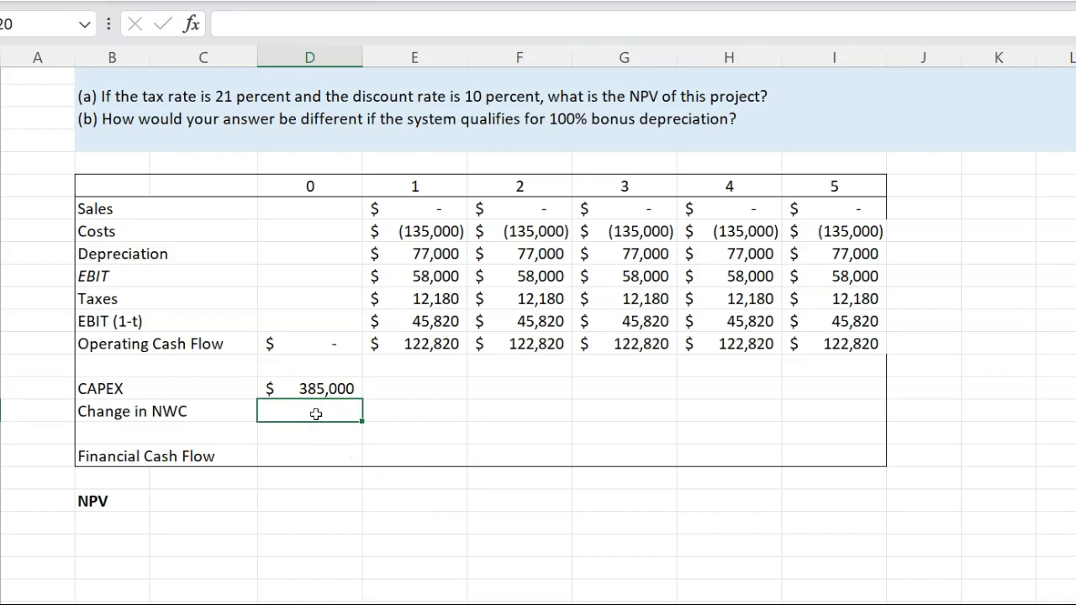
scroll(315, 410, up, 1)
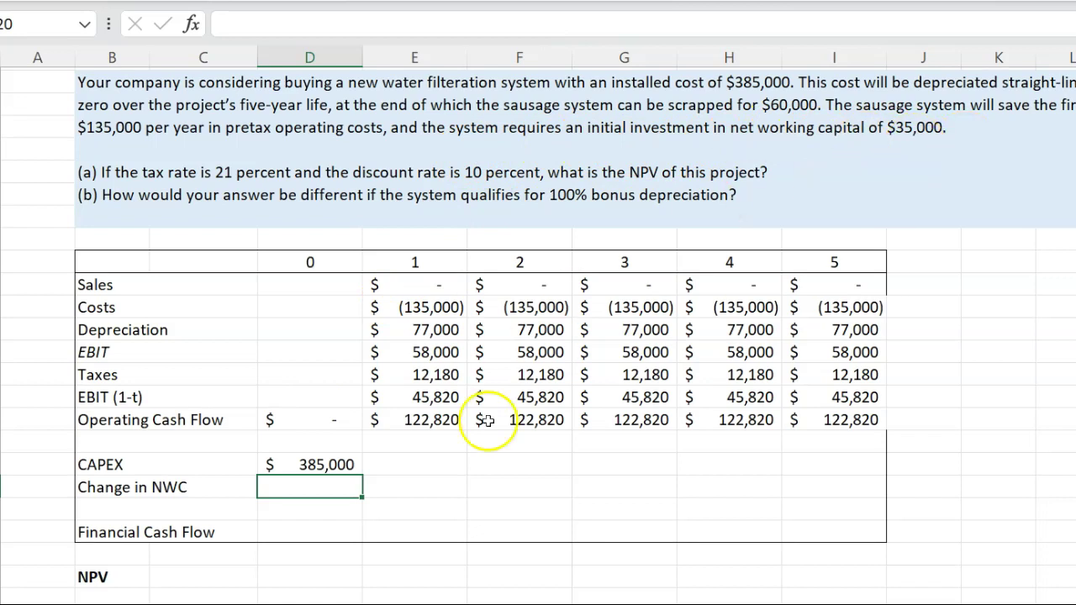
scroll(456, 510, down, 1)
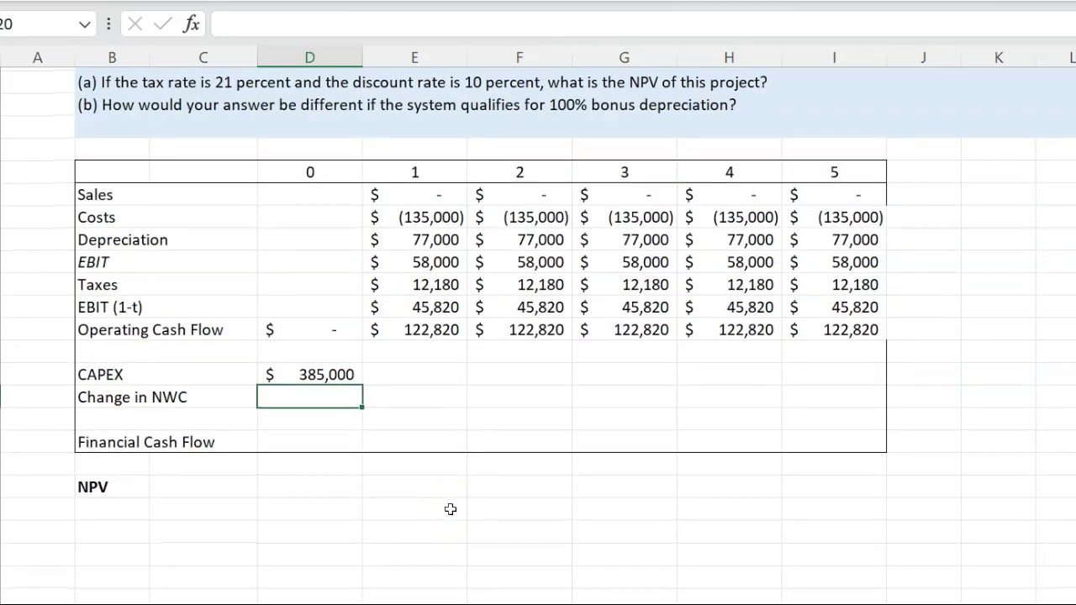
text(35000)
key(Return)
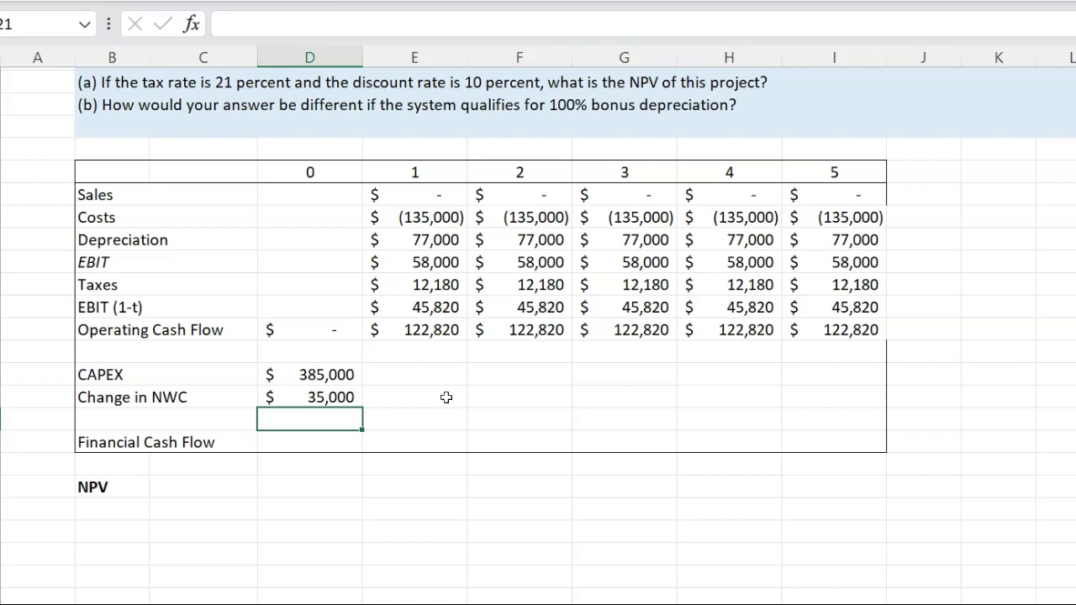
Step: Enter the recovery of net working capital, -35000, as the year 5 Change in NWC
click(828, 379)
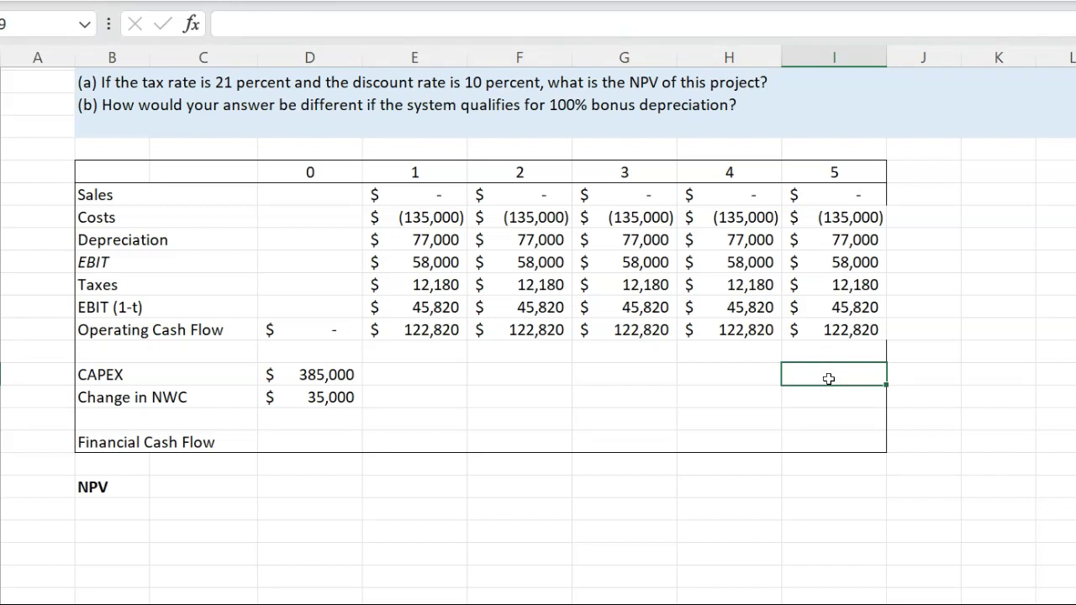
click(835, 402)
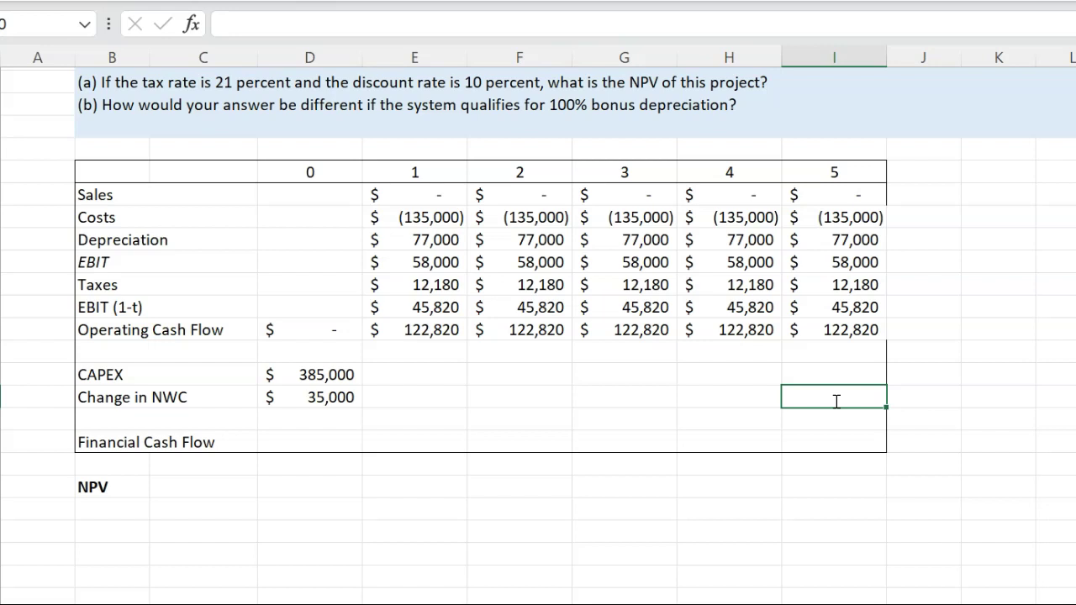
text(-35000)
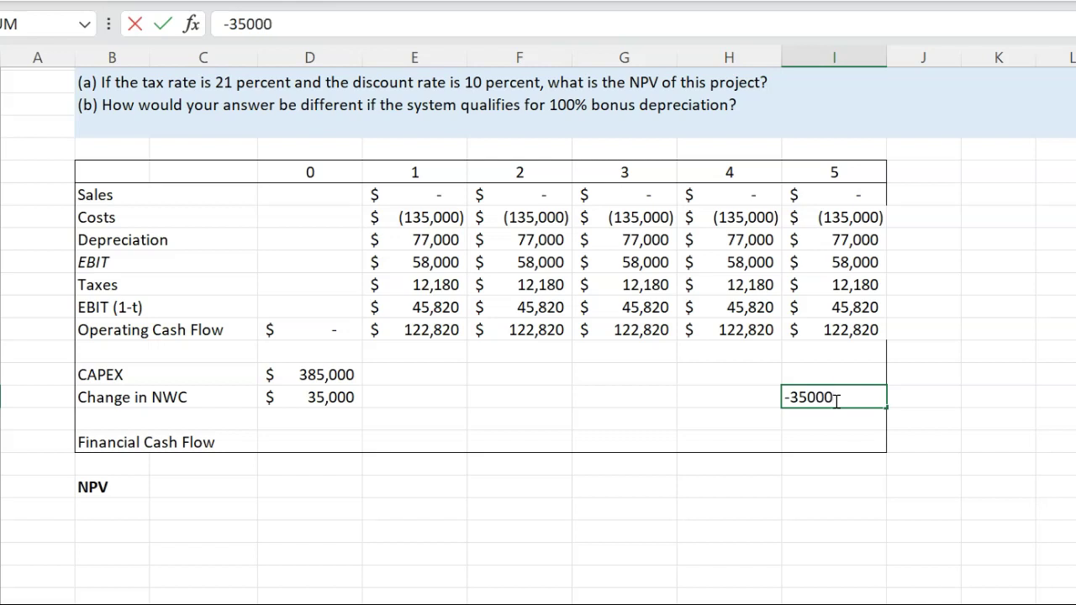
key(Return)
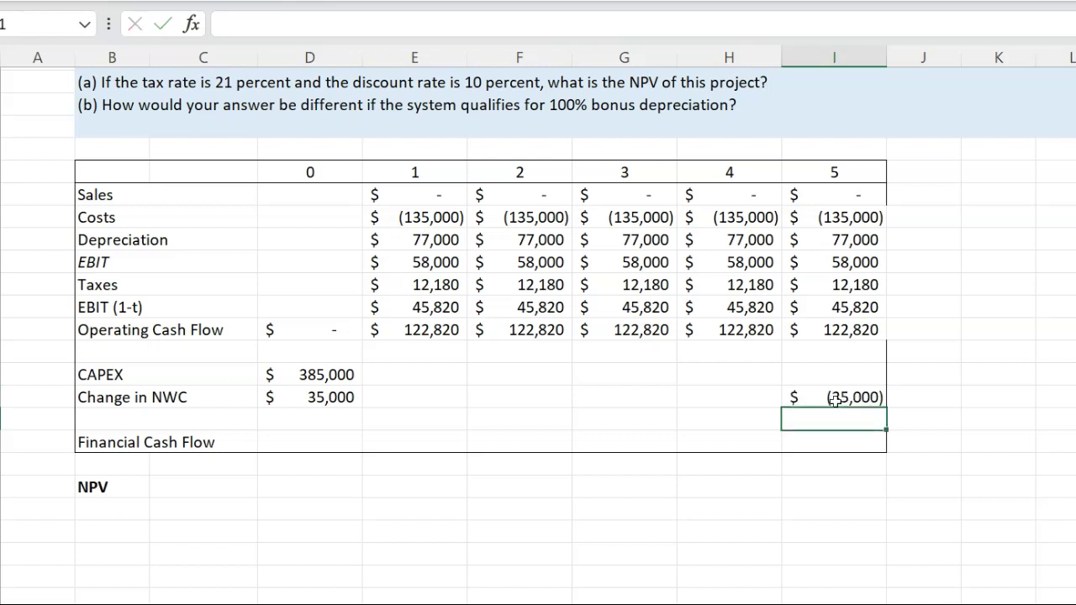
click(884, 484)
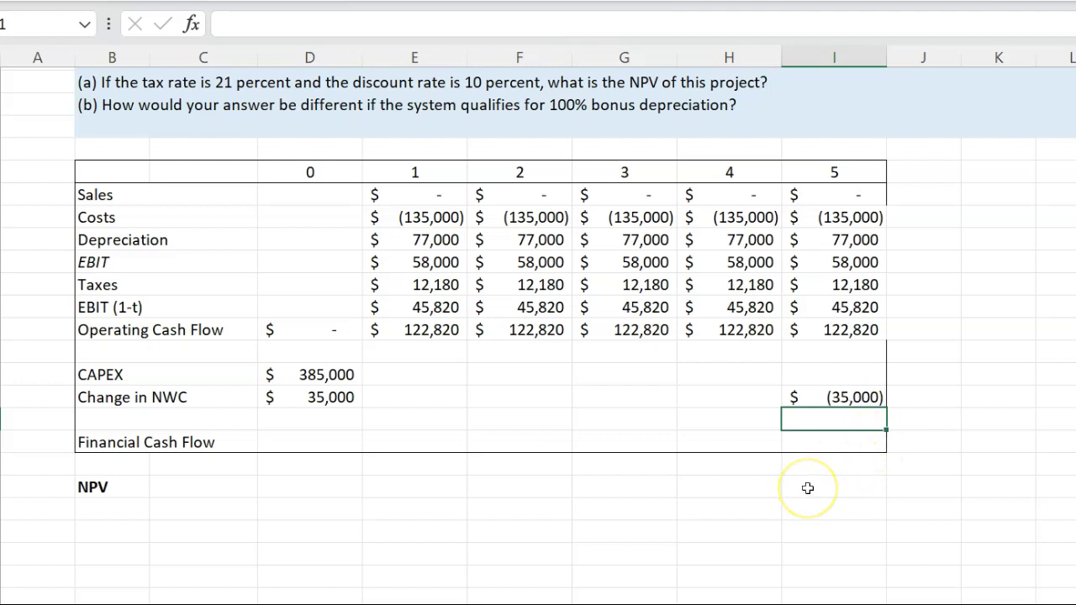
Step: Calculate the after-tax salvage value in the year 5 CAPEX cell with the formula =60000-0.21*(60000-0)
click(808, 374)
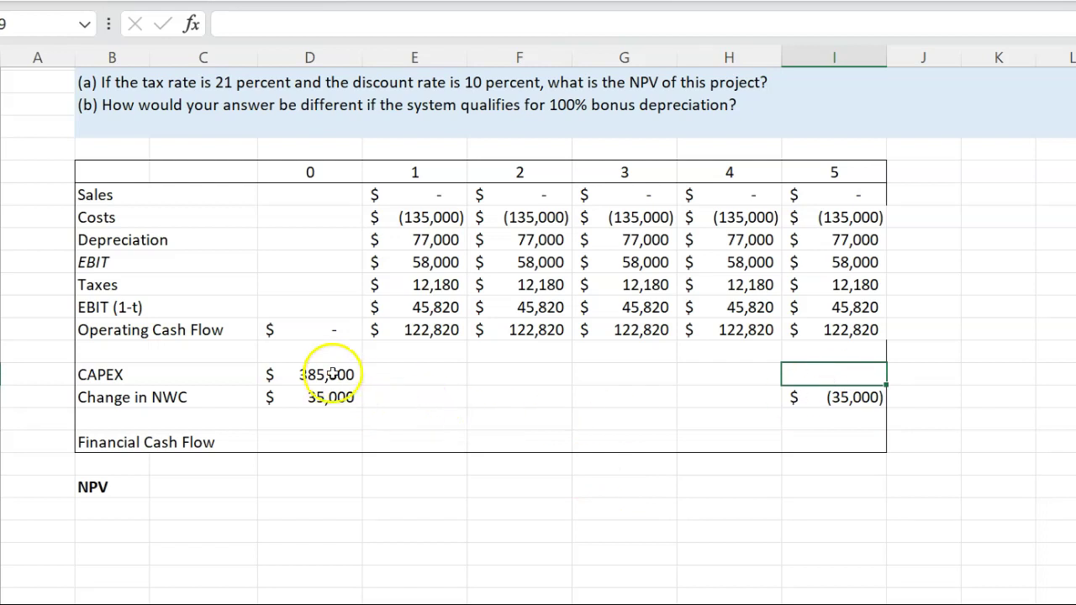
text(=)
scroll(847, 374, up, 2)
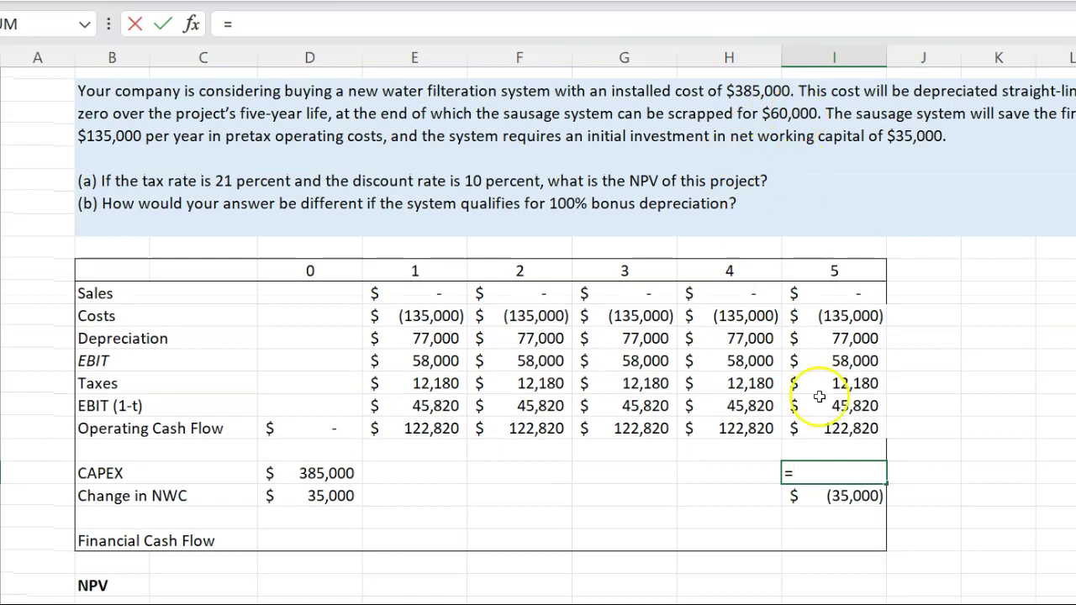
scroll(820, 397, down, 2)
text(60000)
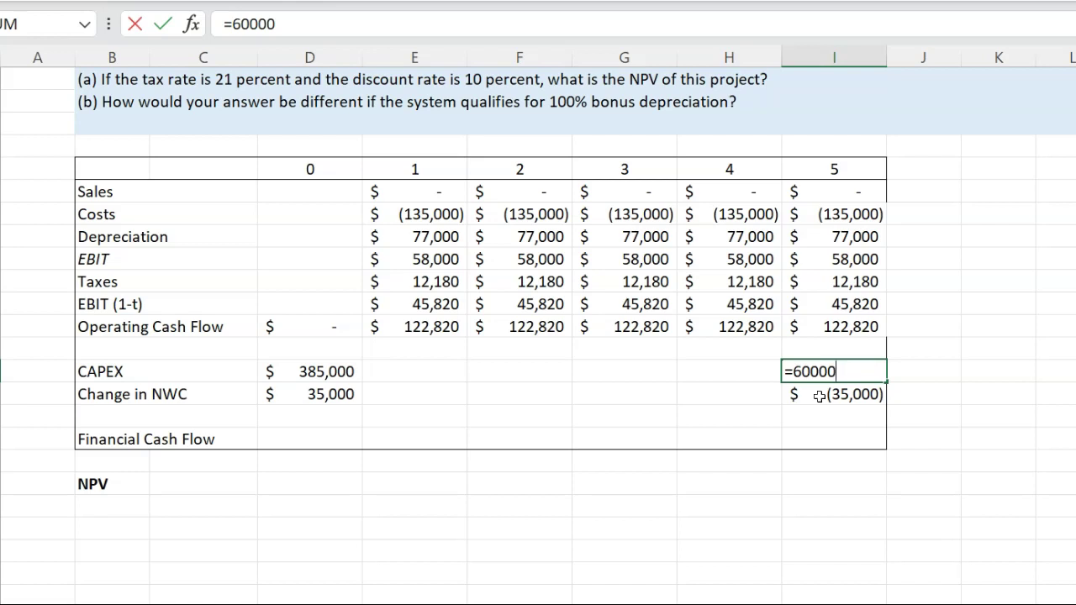
click(813, 396)
text(-0.21)
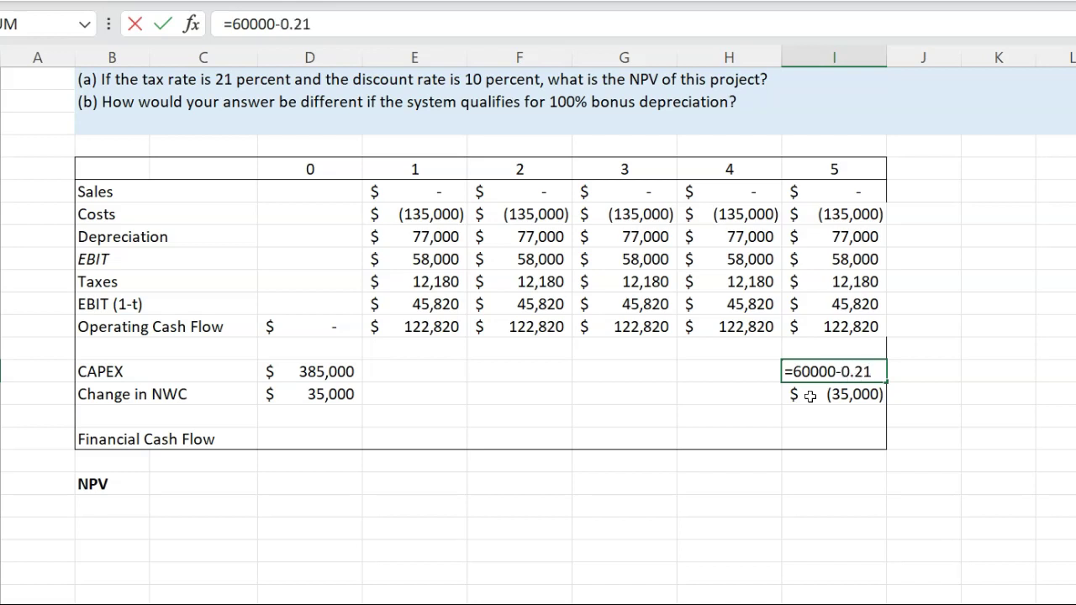
text(*()
text(60)
text(000)
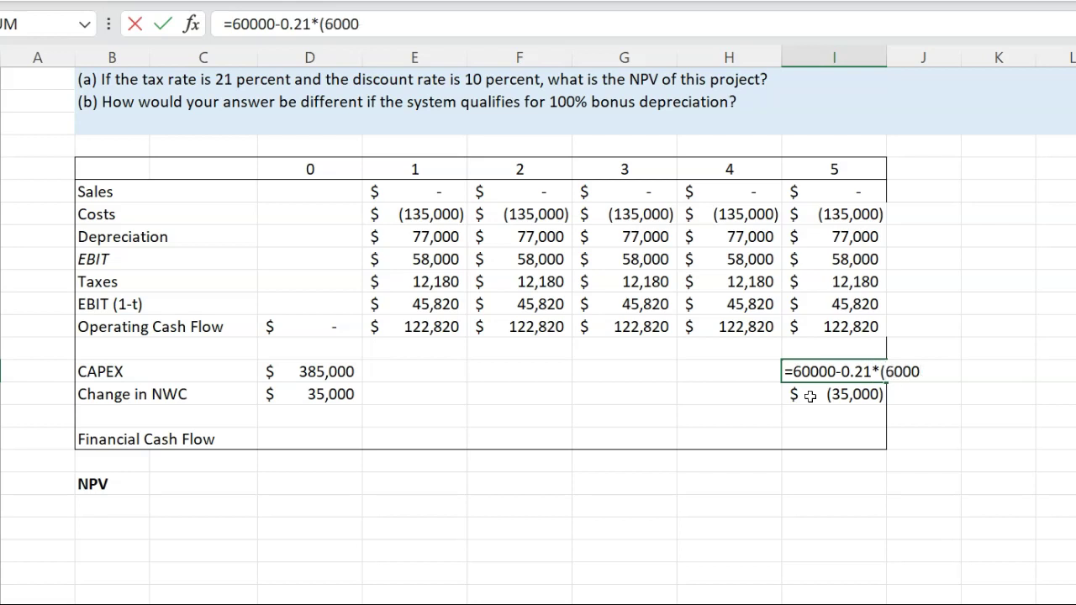
text(-0))
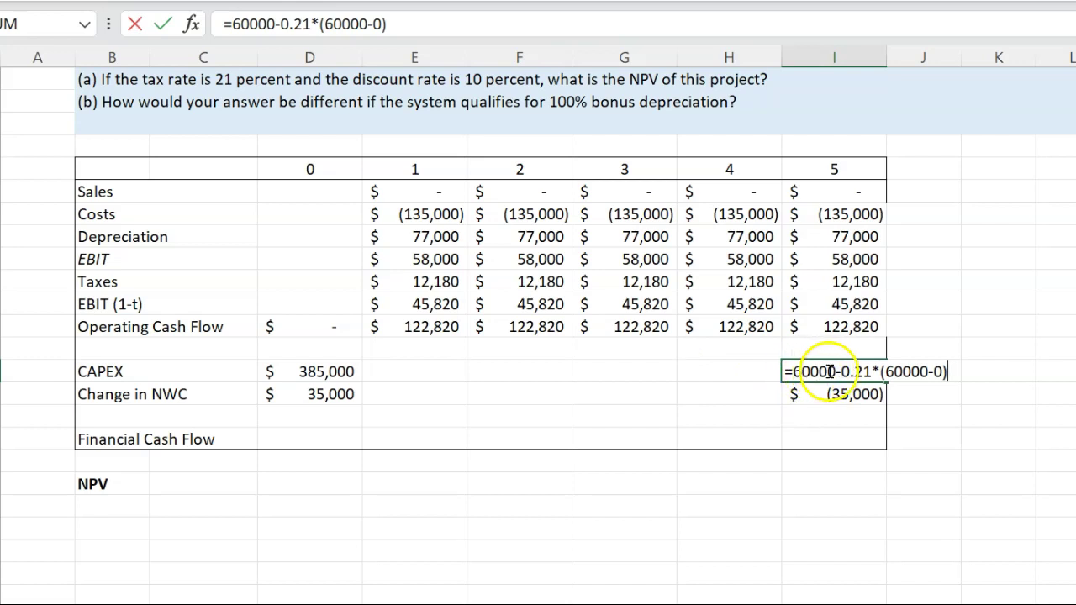
drag(843, 371, 950, 372)
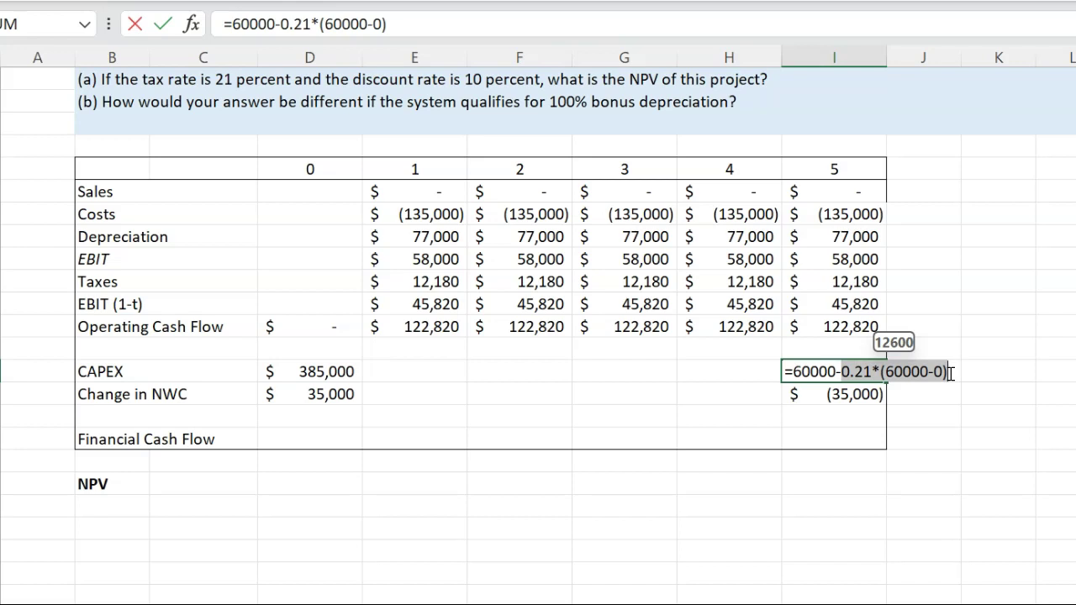
key(Right)
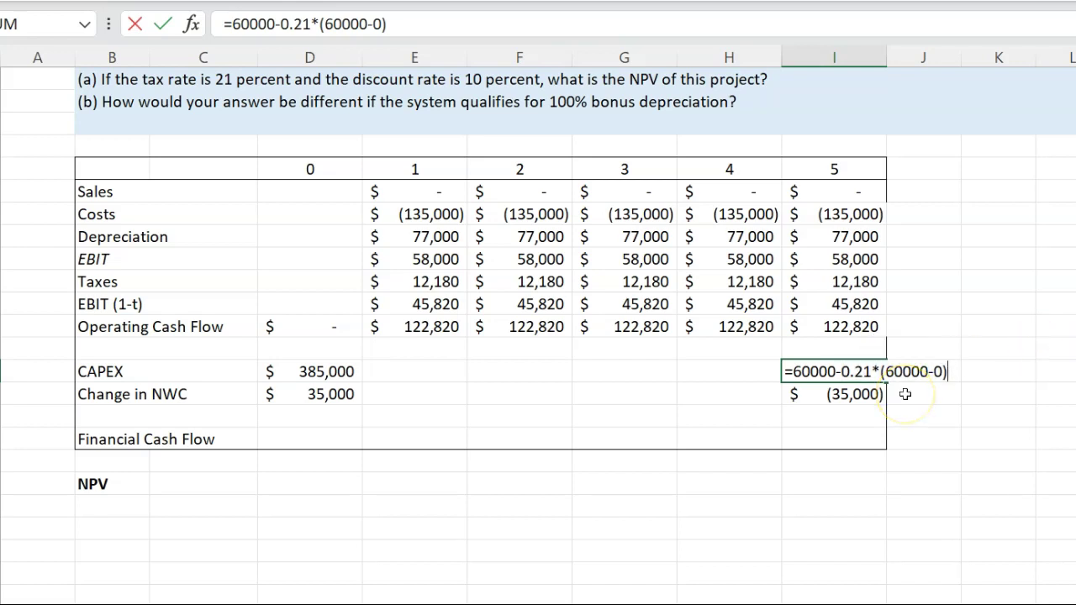
key(Return)
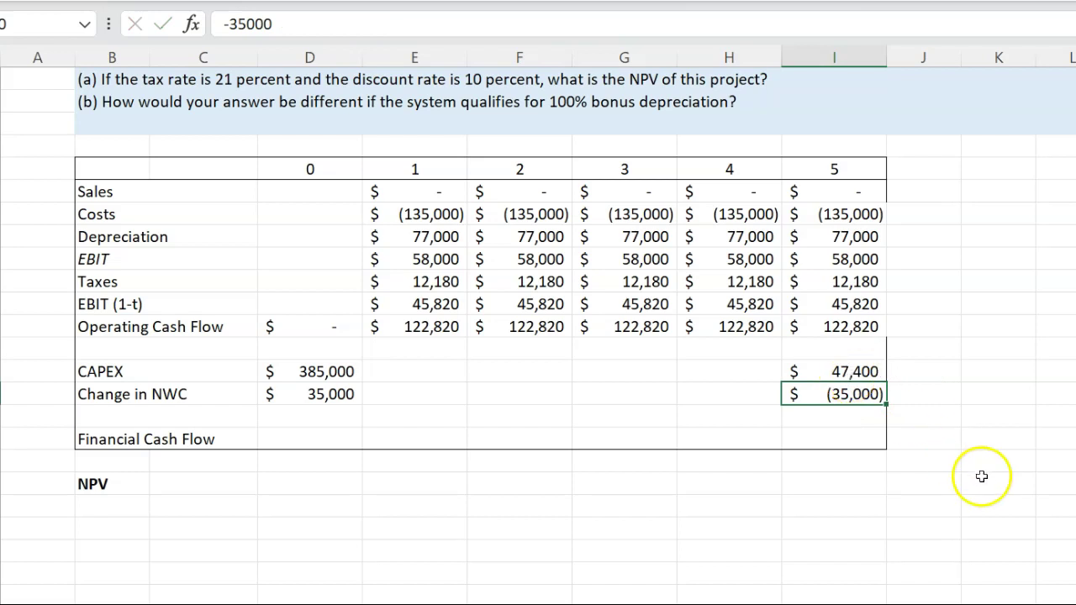
Step: Reverse the sign of the year 5 CAPEX by wrapping its formula in parentheses and multiplying by -1: =(60000-0.21*(60000-0))*-1
click(851, 373)
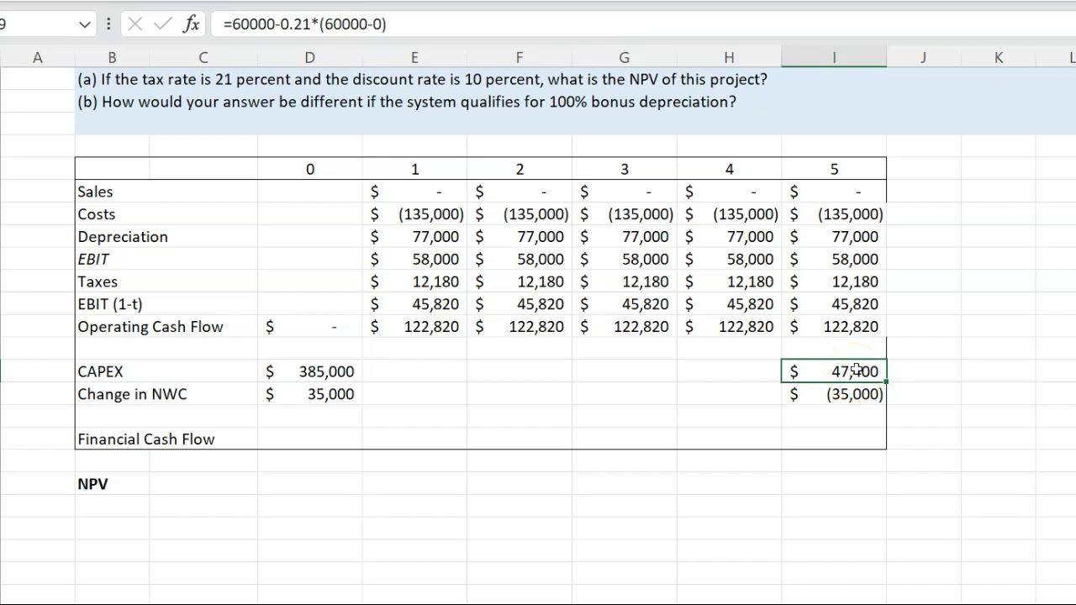
key(F2)
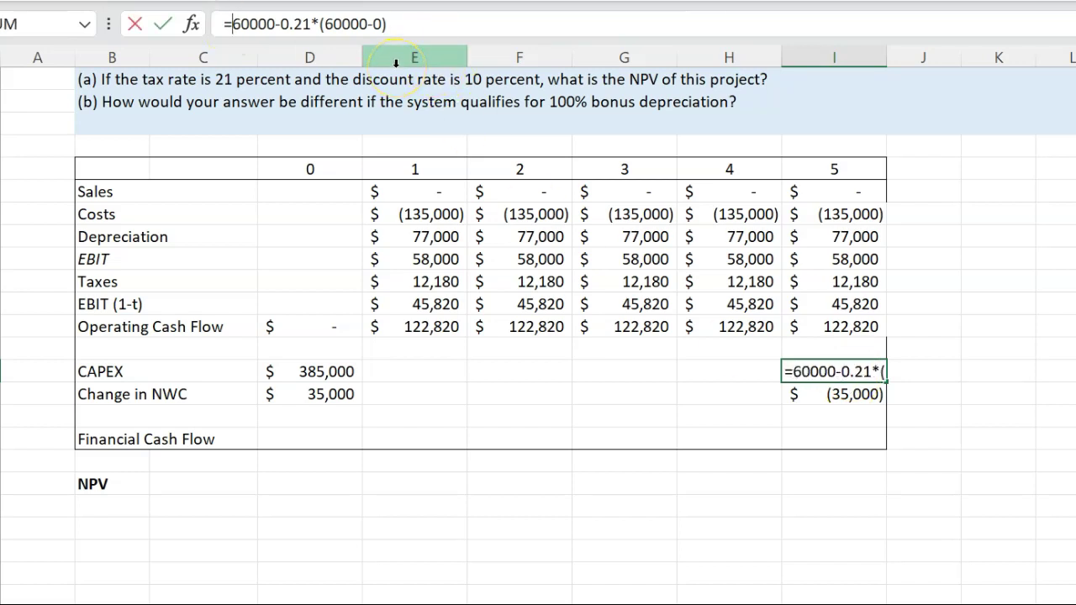
text(()
click(419, 24)
text())
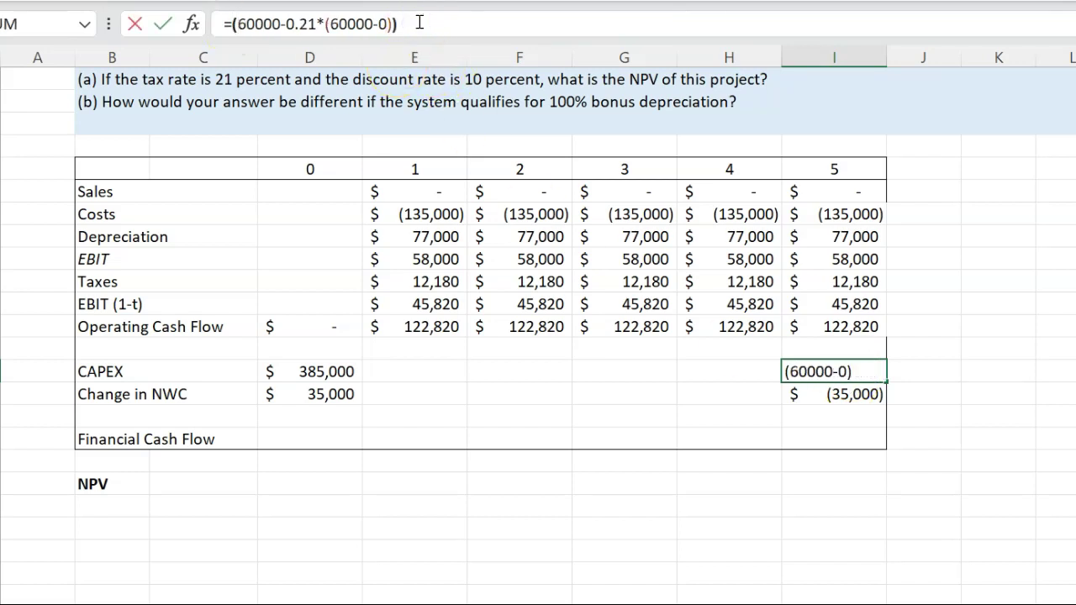
text(*-1)
key(Return)
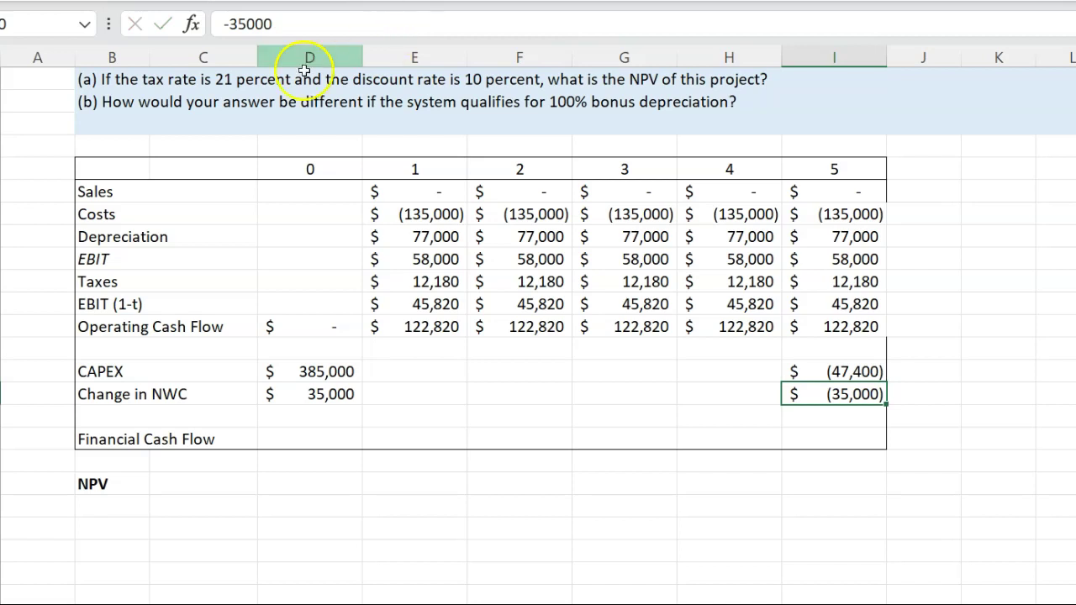
Step: Calculate the year 0 Financial Cash Flow as operating cash flow less CAPEX and change in NWC with =D17-D19-D20
click(334, 439)
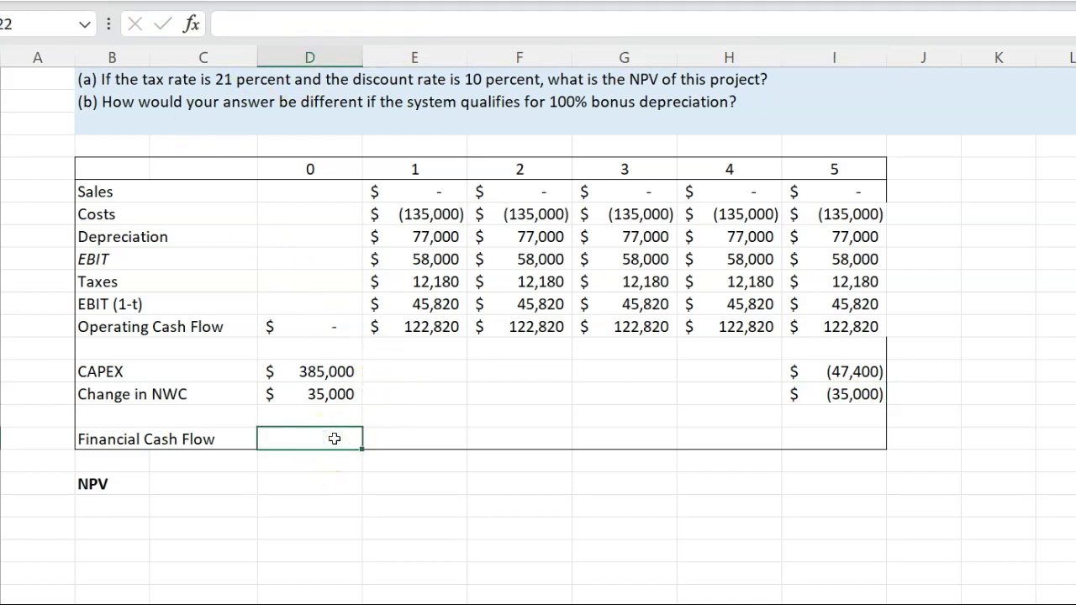
text(=)
key(Up)
key(Up)
key(Up)
key(Up)
key(Up)
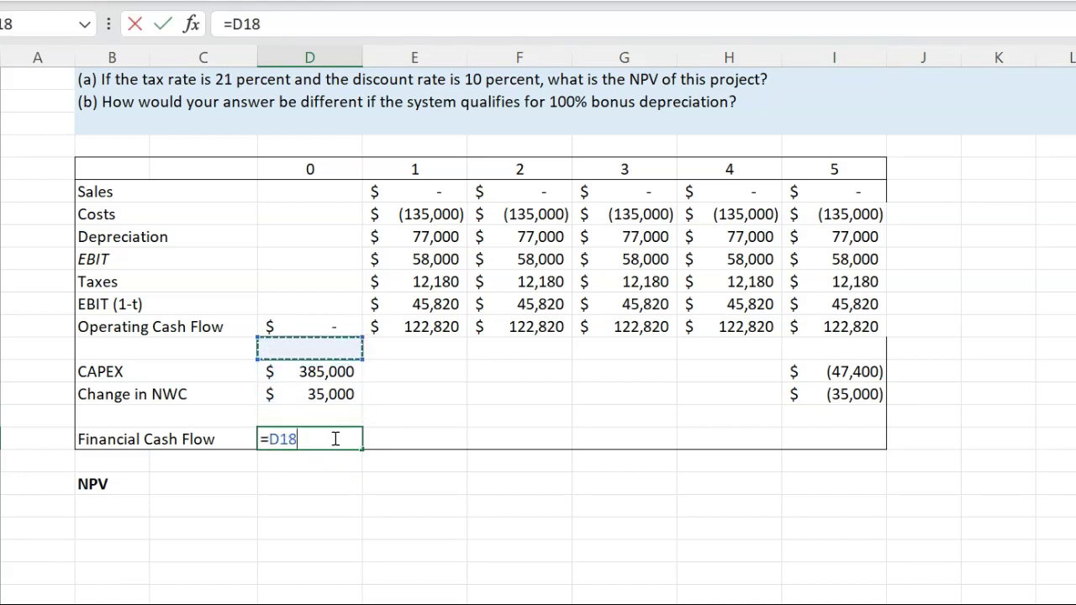
text(-)
key(Up)
key(Up)
key(Up)
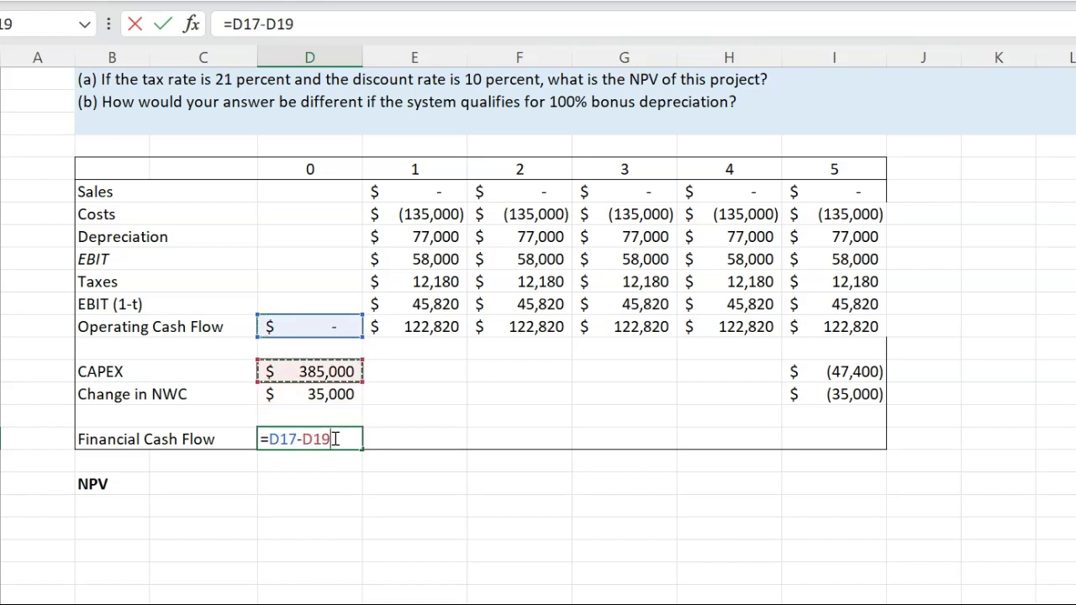
text(-)
key(Up)
key(Up)
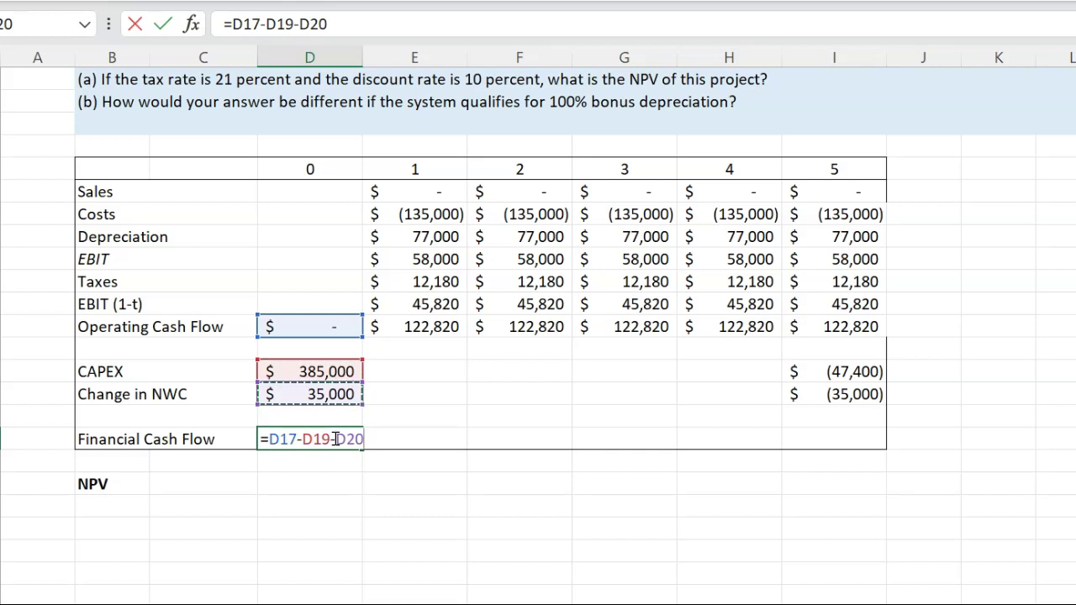
key(Return)
Step: Copy the year 0 Financial Cash Flow formula across years 1 to 5 and check the cell references in the year 5 formula
click(334, 438)
key(ctrl+c)
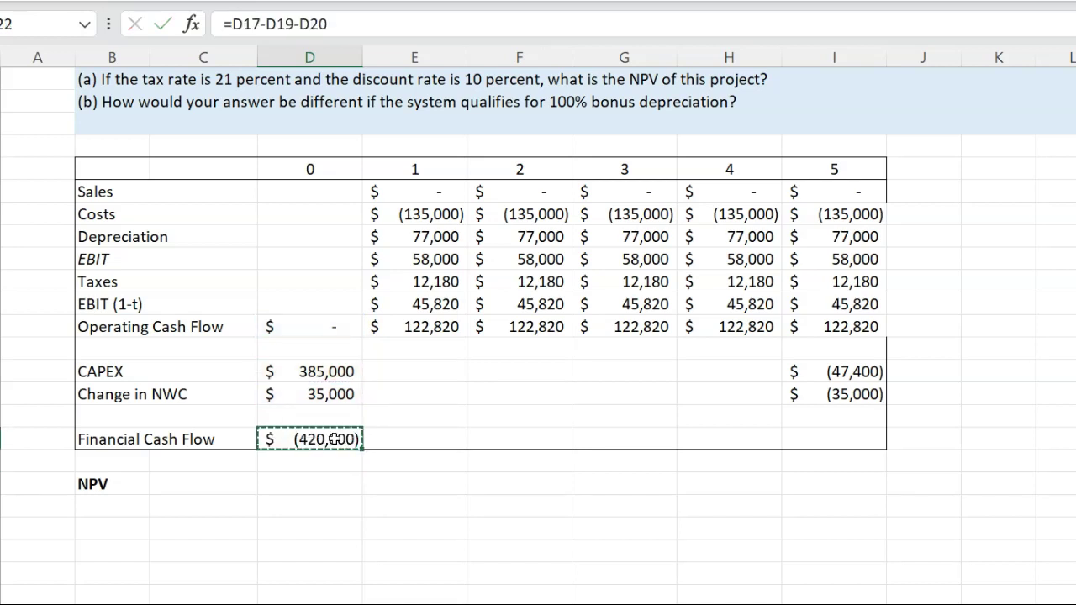
key(shift+Right)
key(shift+Right)
key(shift+Right)
key(shift+Right)
key(shift+Right)
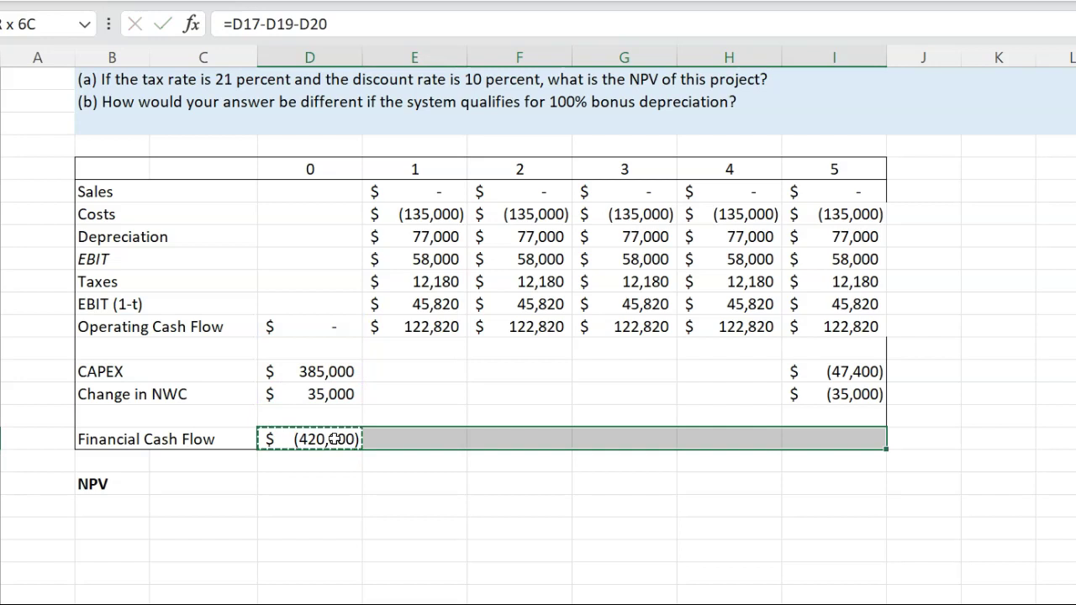
key(ctrl+v)
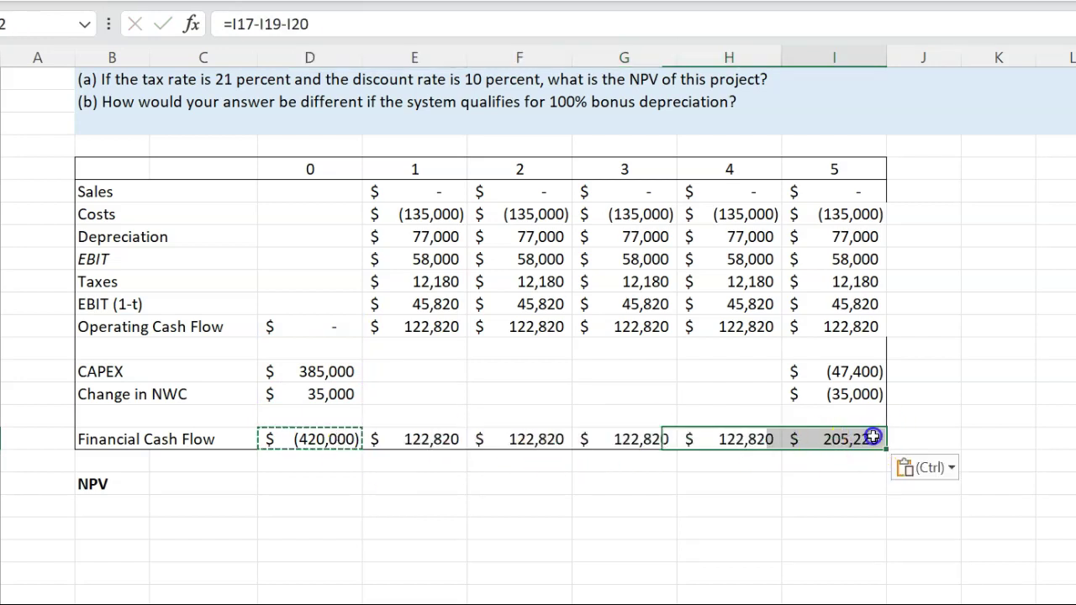
double_click(877, 441)
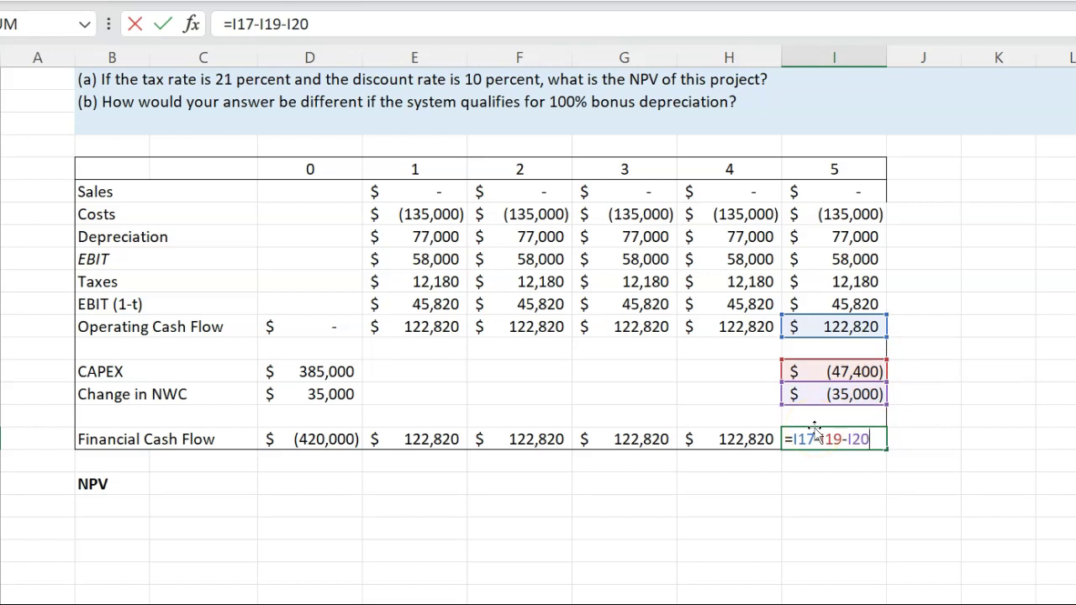
key(ctrl+Return)
Step: Calculate the project's NPV at a 10 percent discount rate beside the NPV label with =npv(0.10,E22:I22)+D22
click(210, 484)
text(=npv()
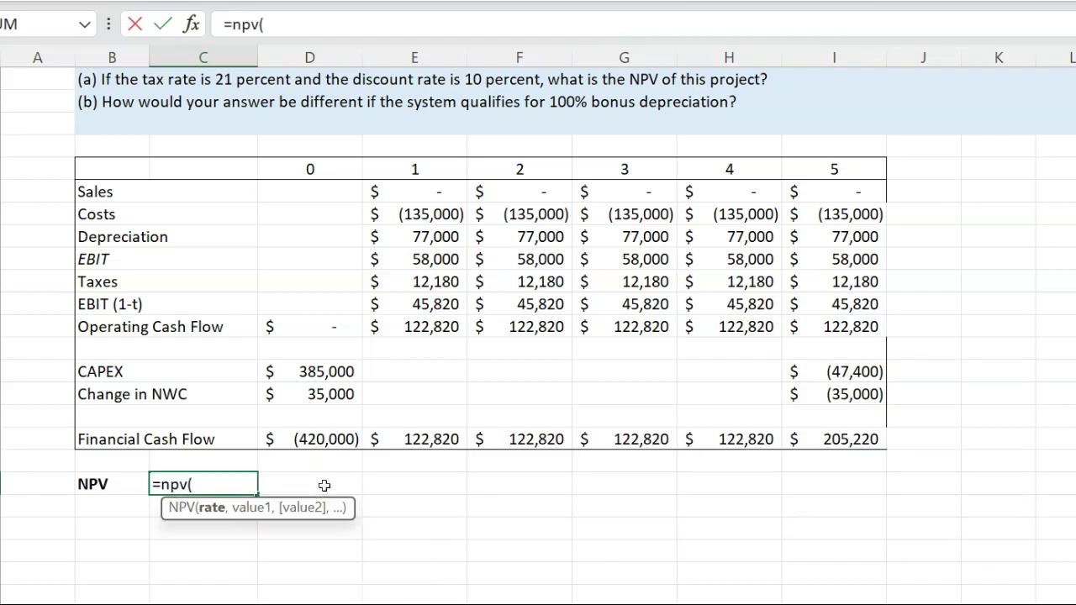
text(0.10,)
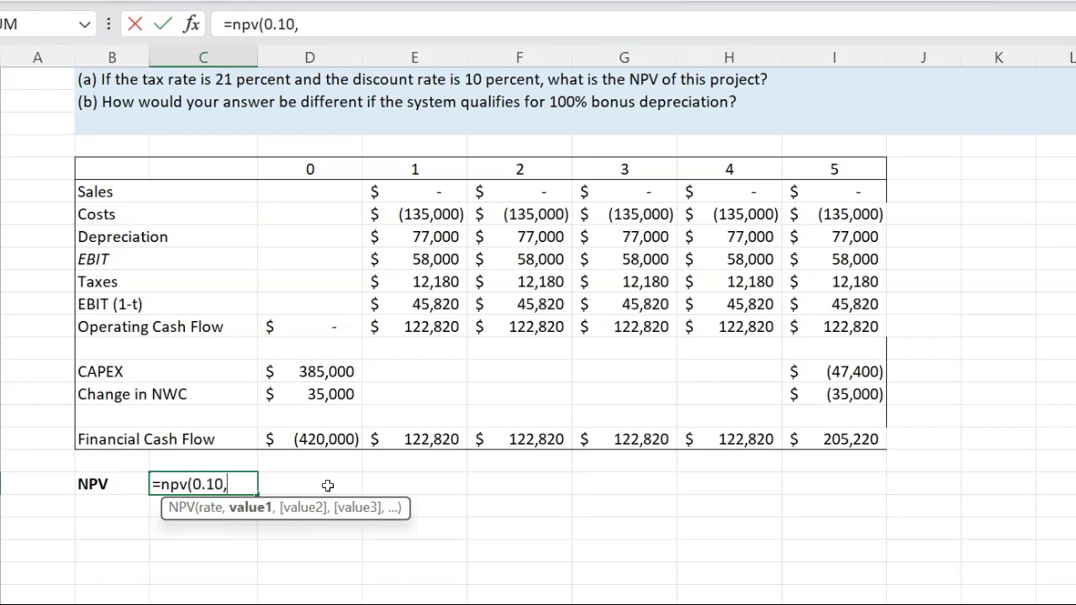
drag(427, 440, 805, 441)
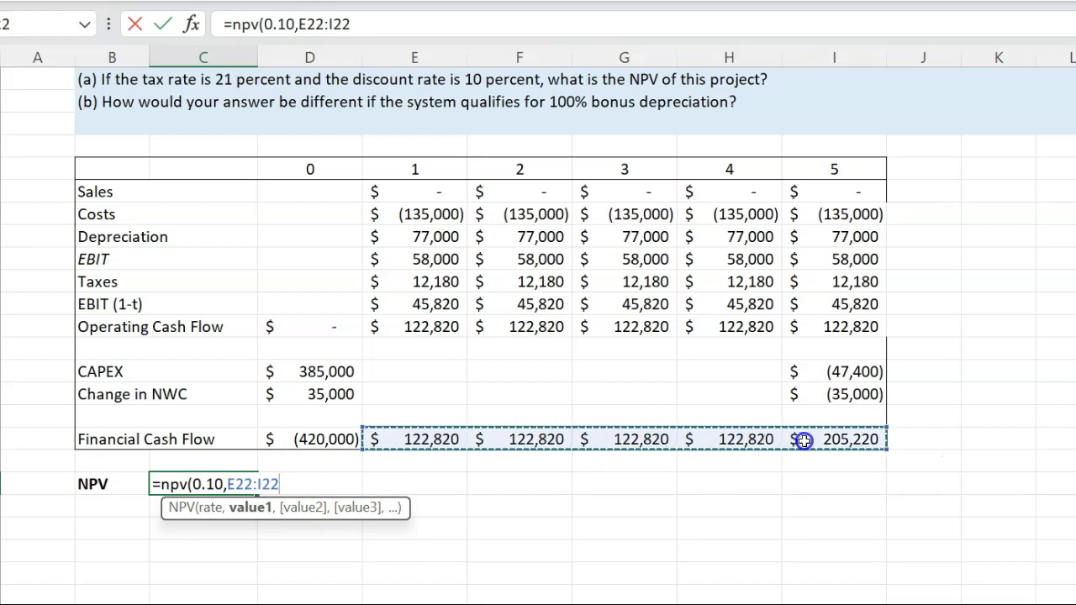
text()+)
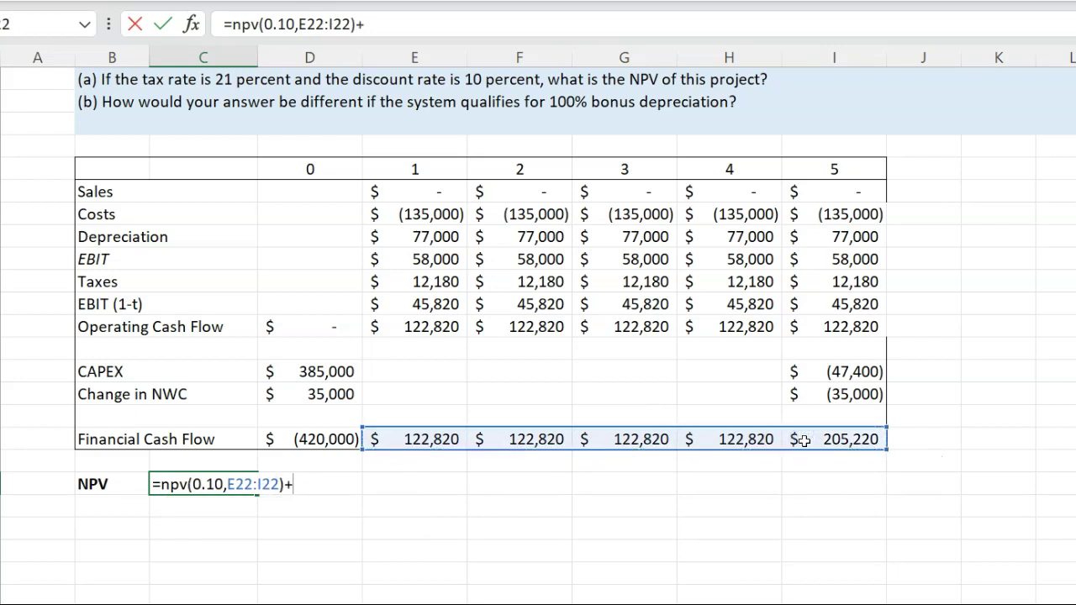
click(351, 438)
key(Return)
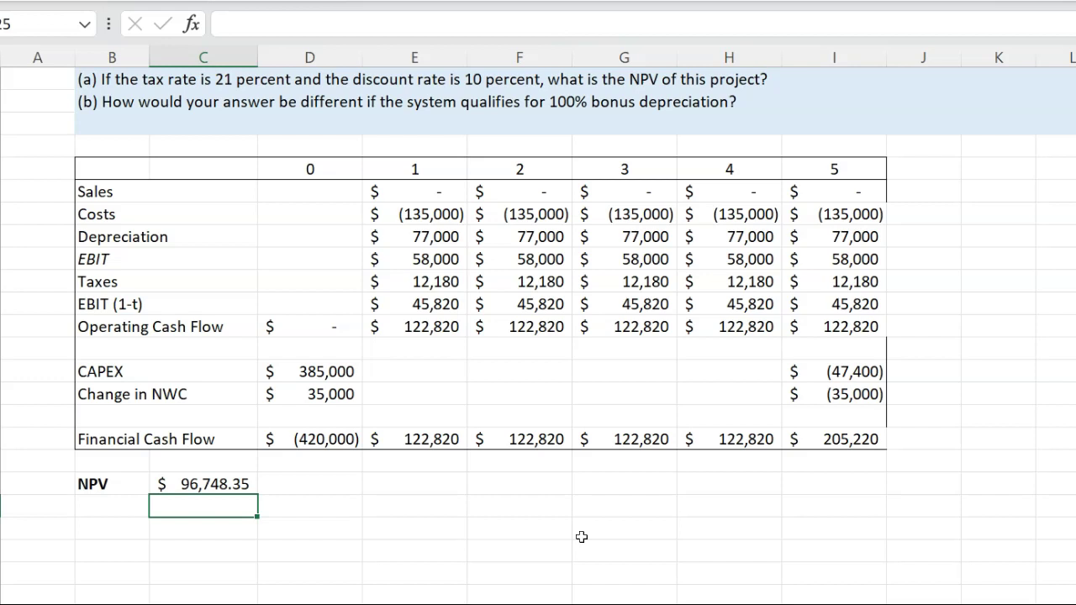
click(333, 531)
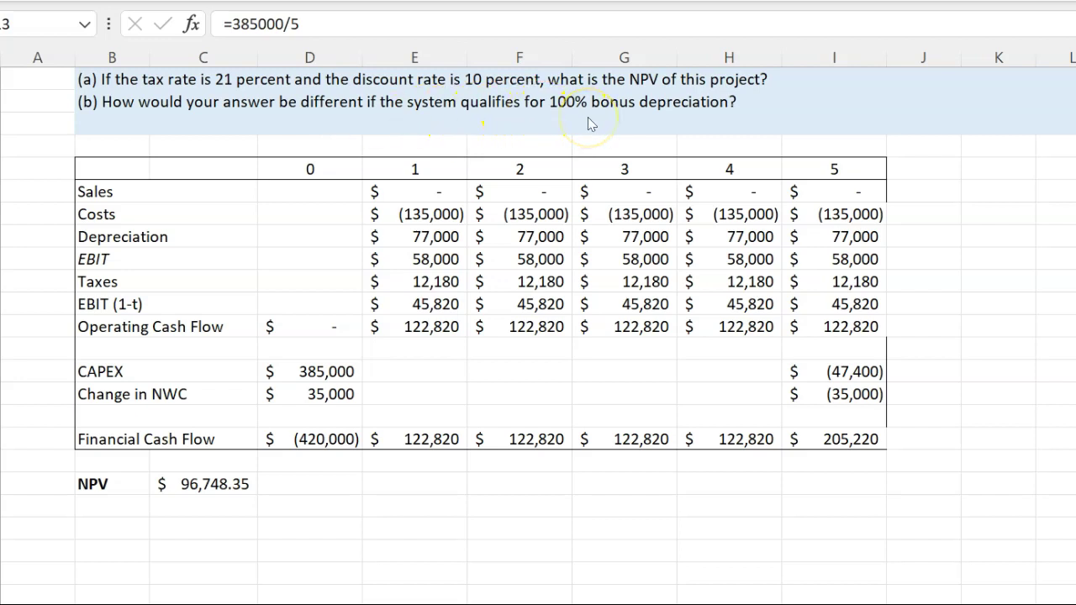
Step: Replace the year 1 Depreciation with the full bonus depreciation amount of 385000
click(437, 238)
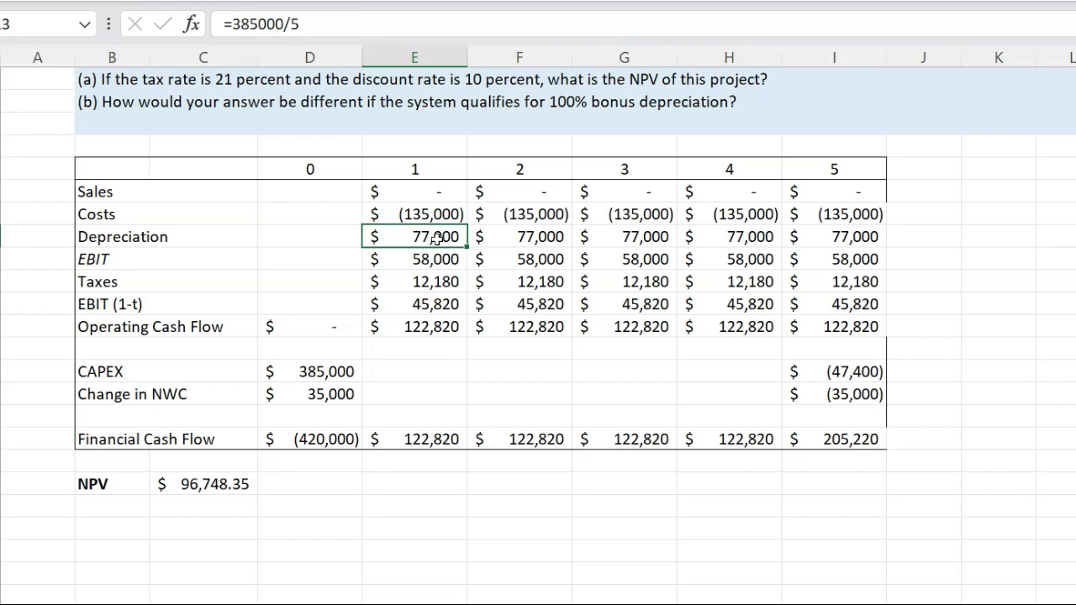
text(3850)
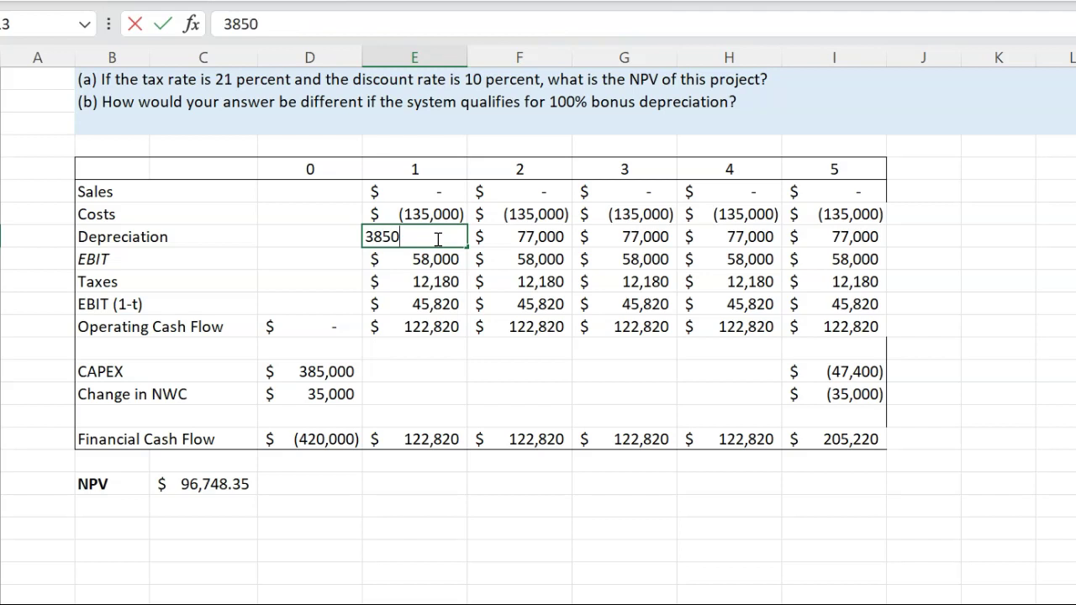
text(00)
key(Return)
Step: Set the Depreciation for years 2 through 5 to 0
key(Up)
key(Right)
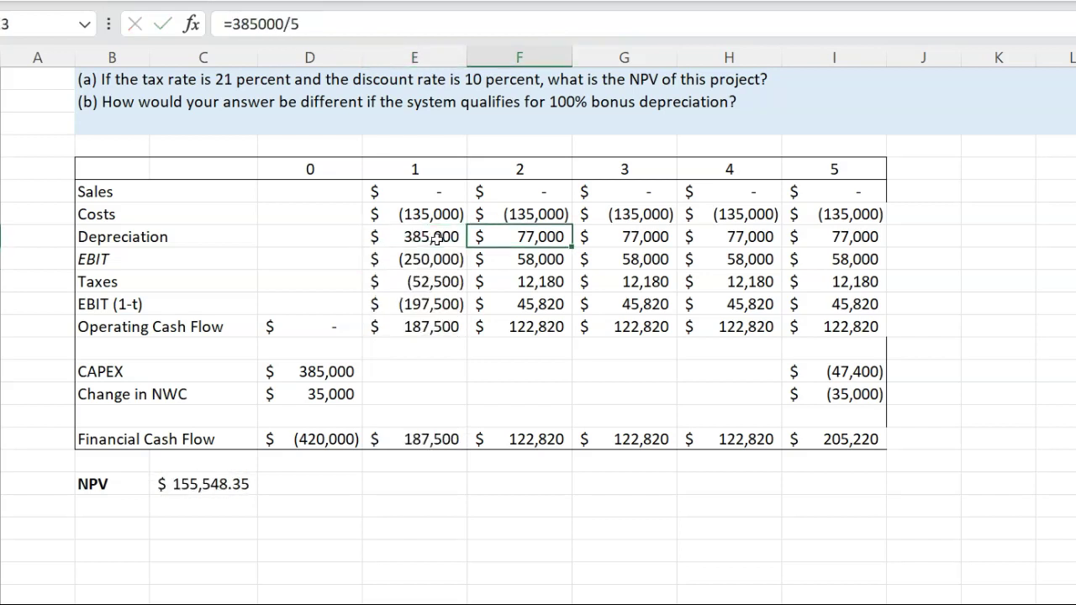
text(0)
key(Tab)
text(0)
key(Tab)
text(0)
key(Tab)
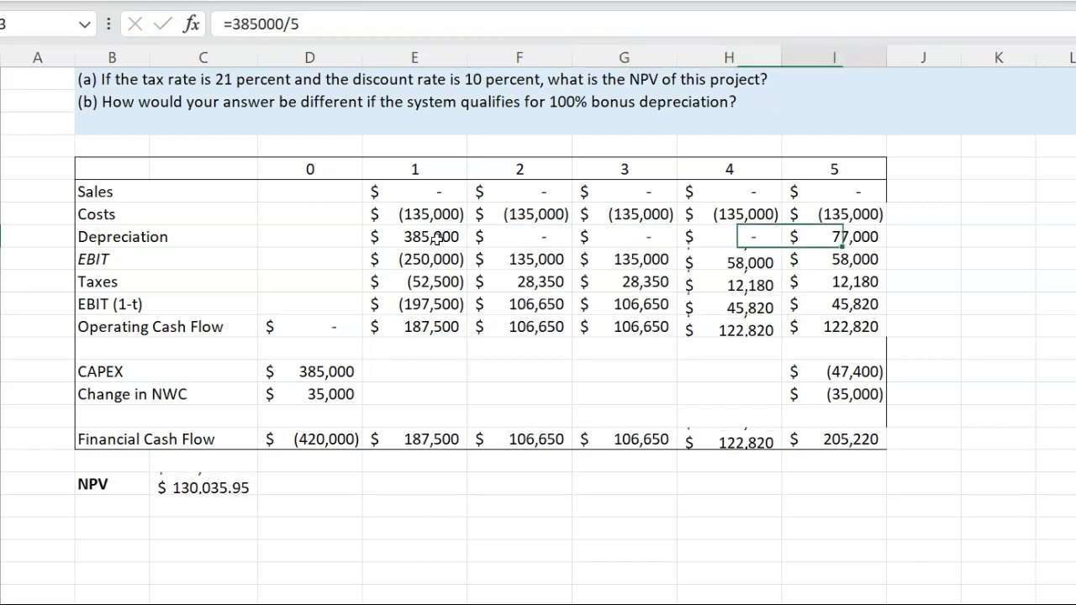
text(0)
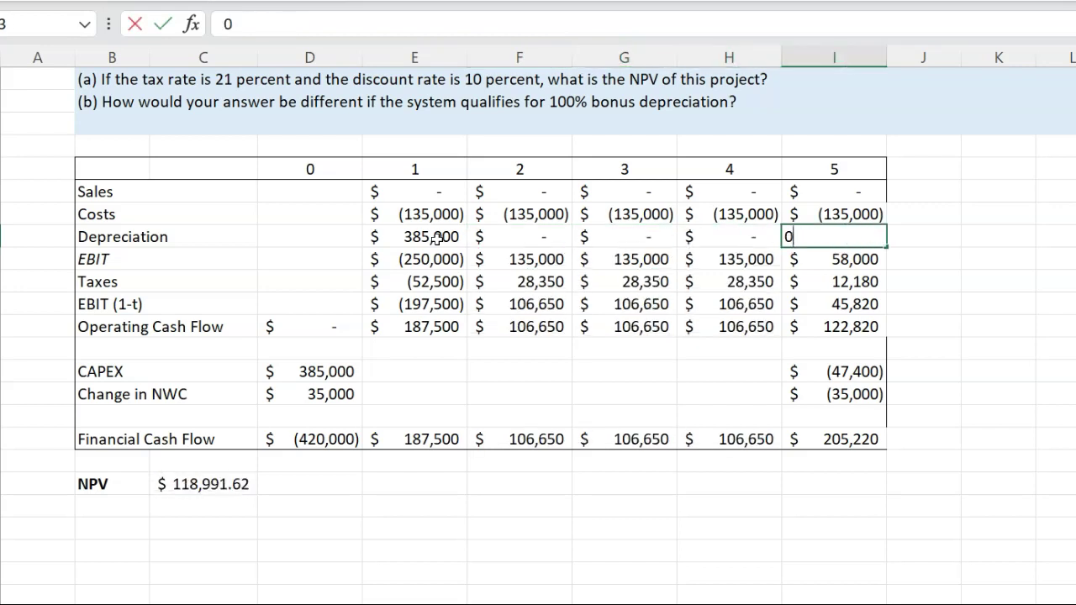
key(Return)
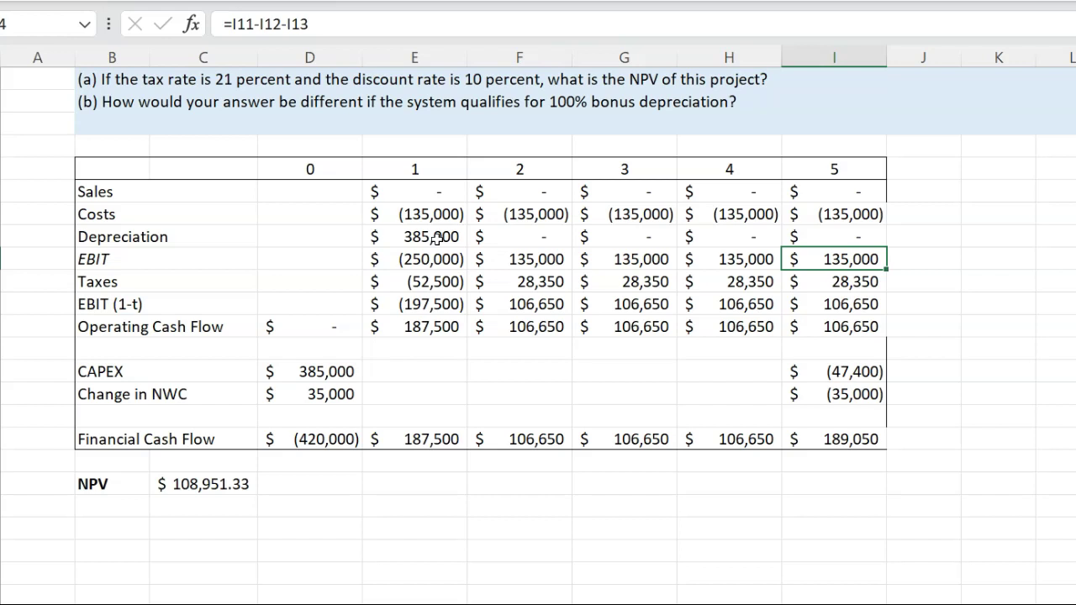